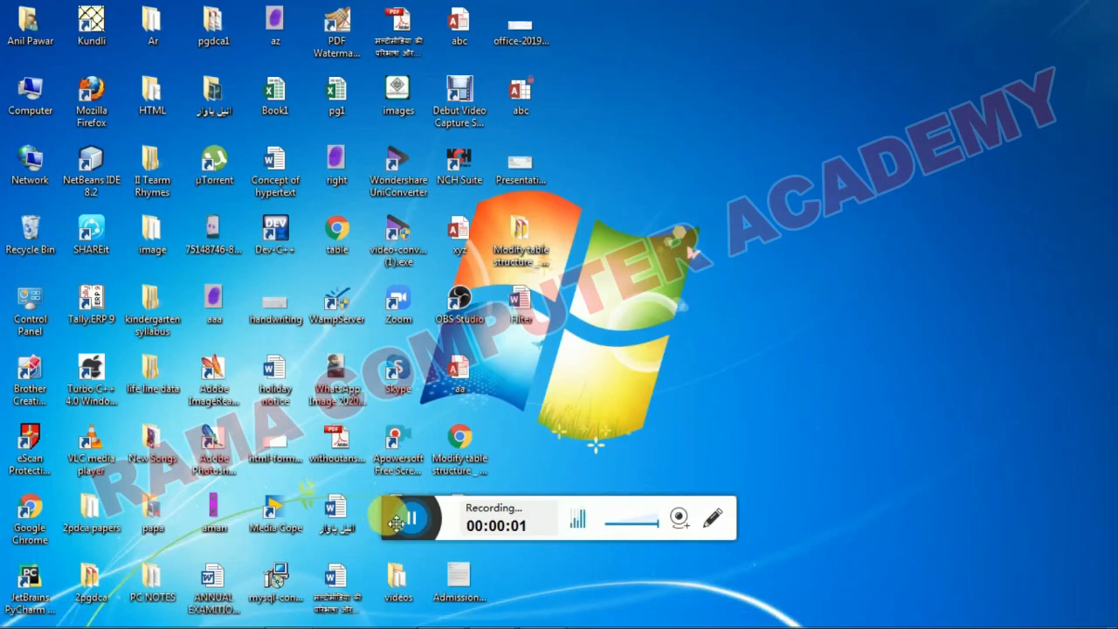
Switch to the RDBMS notes in WordPad and read the Relationship introduction.
{"action": "left_click_drag", "start_coordinate": [386, 515], "coordinate": [562, 20]}
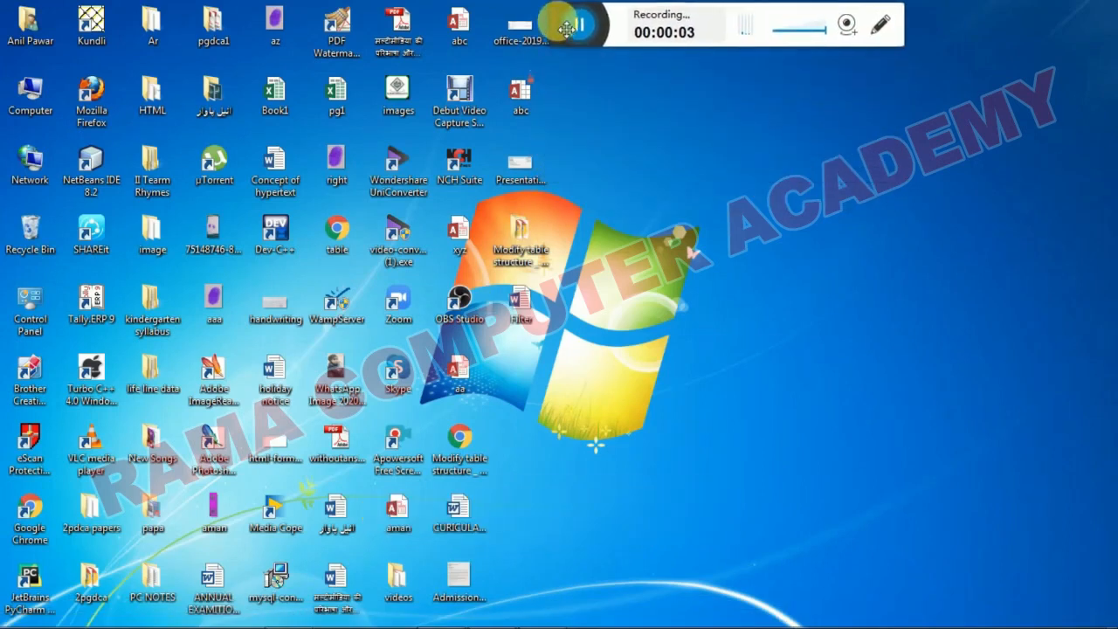
{"action": "left_click", "coordinate": [497, 614]}
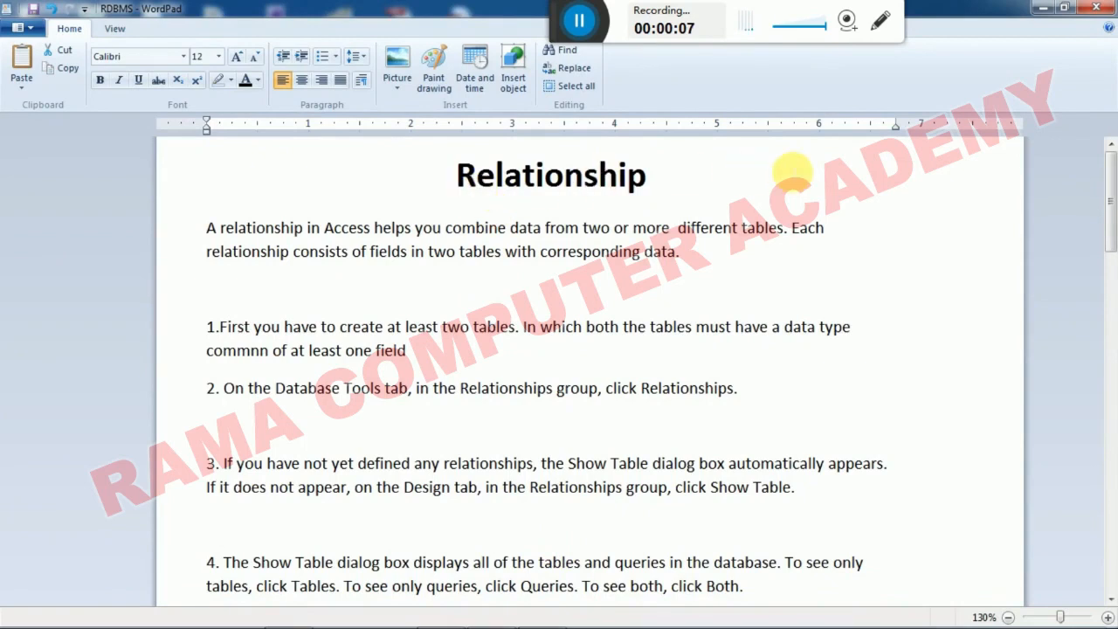
{"action": "double_click", "coordinate": [454, 178]}
{"action": "left_click", "coordinate": [368, 251]}
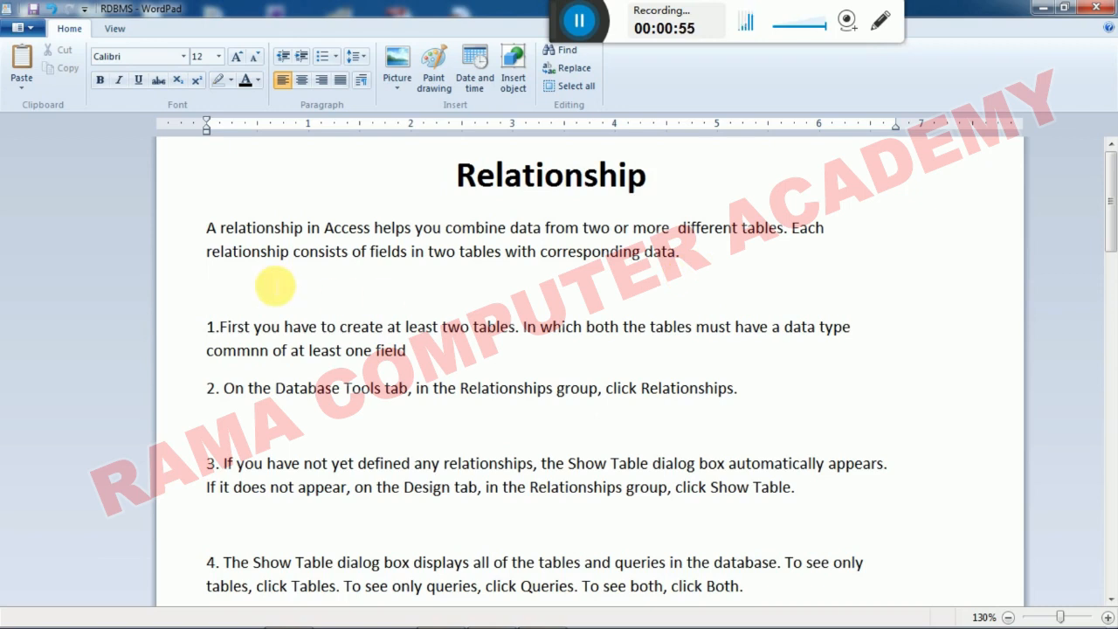
{"action": "scroll", "coordinate": [275, 285], "scroll_direction": "down", "scroll_amount": 2}
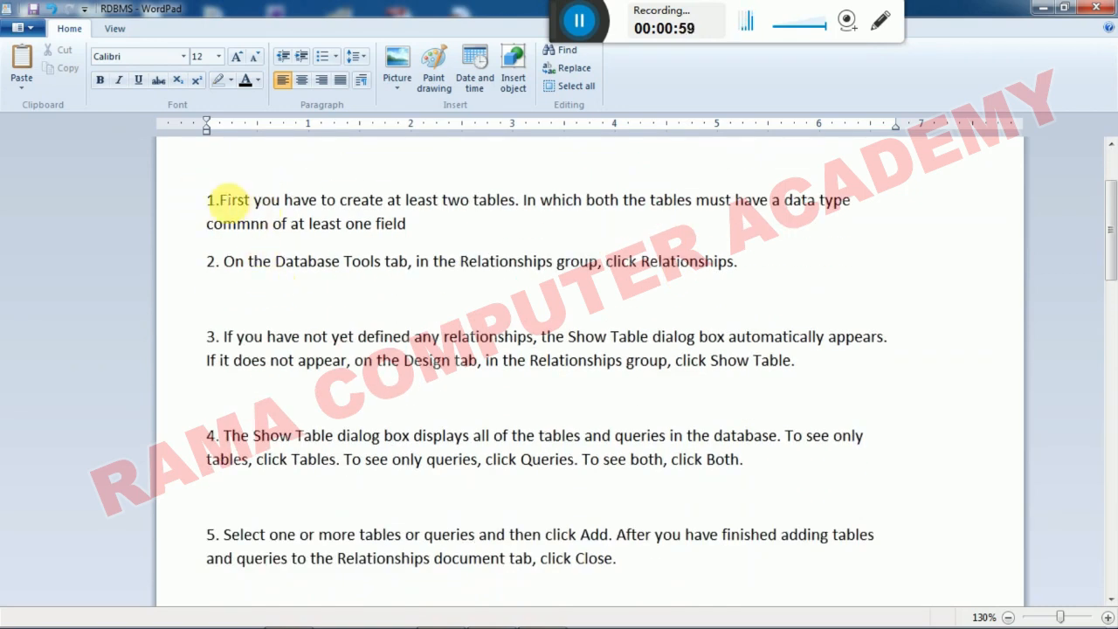
Remove one extra "n" from the misspelled word "commnn" in instruction 1 of the notes.
{"action": "left_click", "coordinate": [226, 202]}
{"action": "left_click_drag", "start_coordinate": [226, 202], "coordinate": [428, 204]}
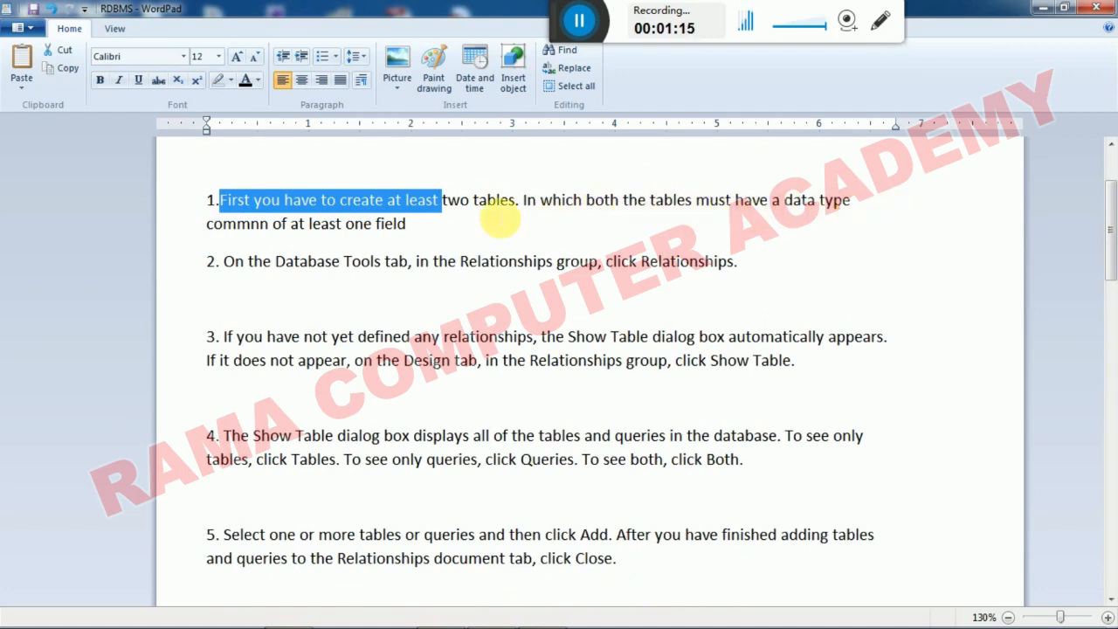
{"action": "left_click", "coordinate": [269, 228]}
{"action": "key", "text": "BackSpace"}
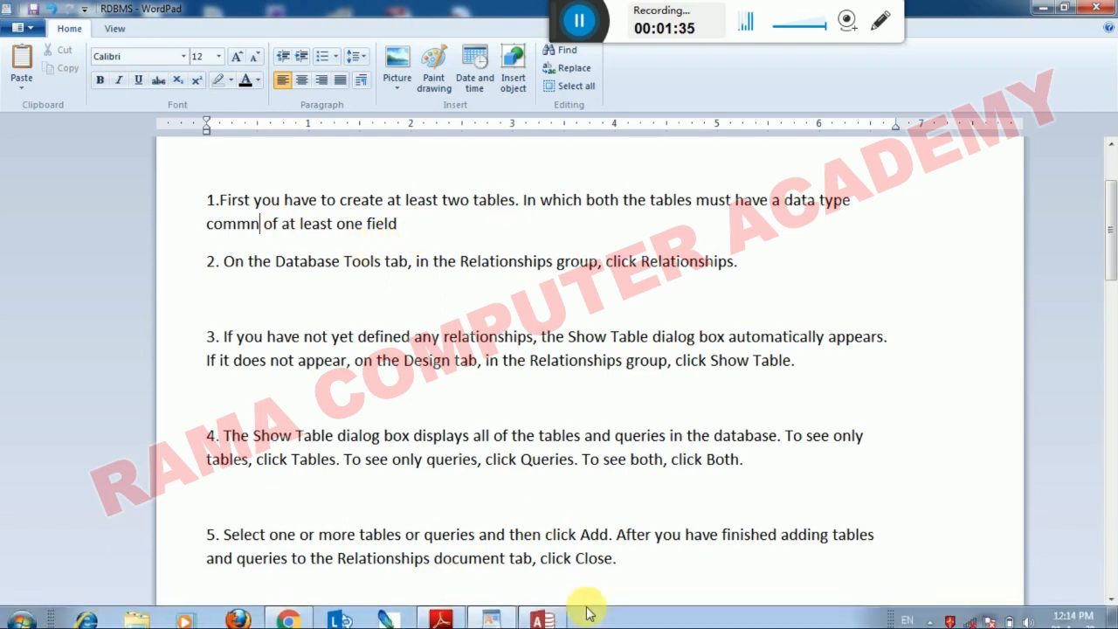
Switch to the abc database in Access and start a new table in Design view with a Number field Eno.
{"action": "left_click", "coordinate": [557, 613]}
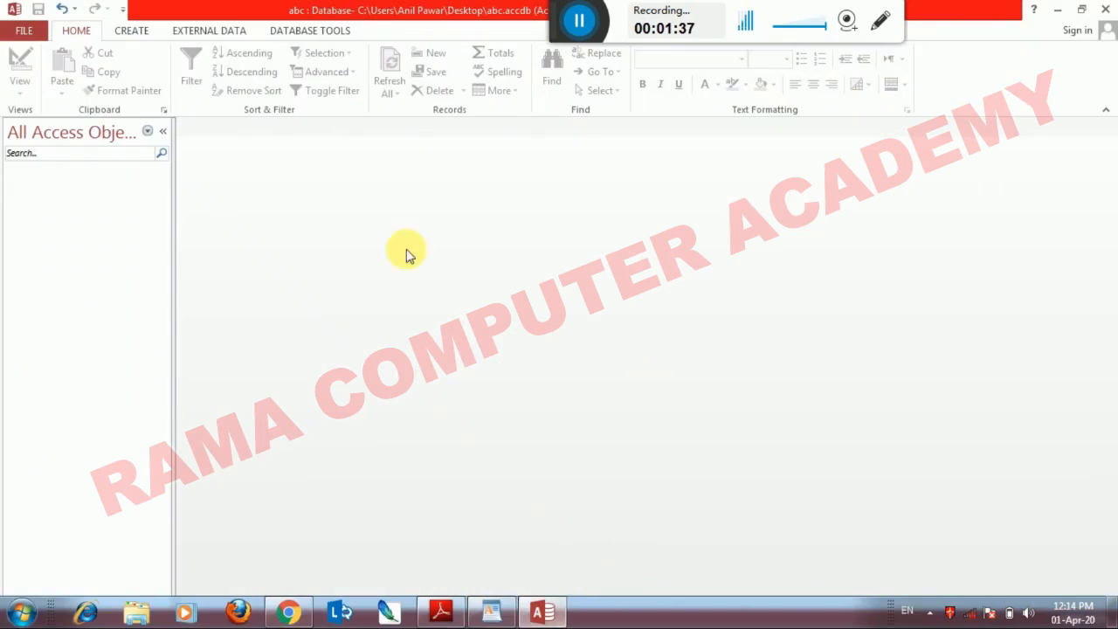
{"action": "left_click", "coordinate": [140, 30]}
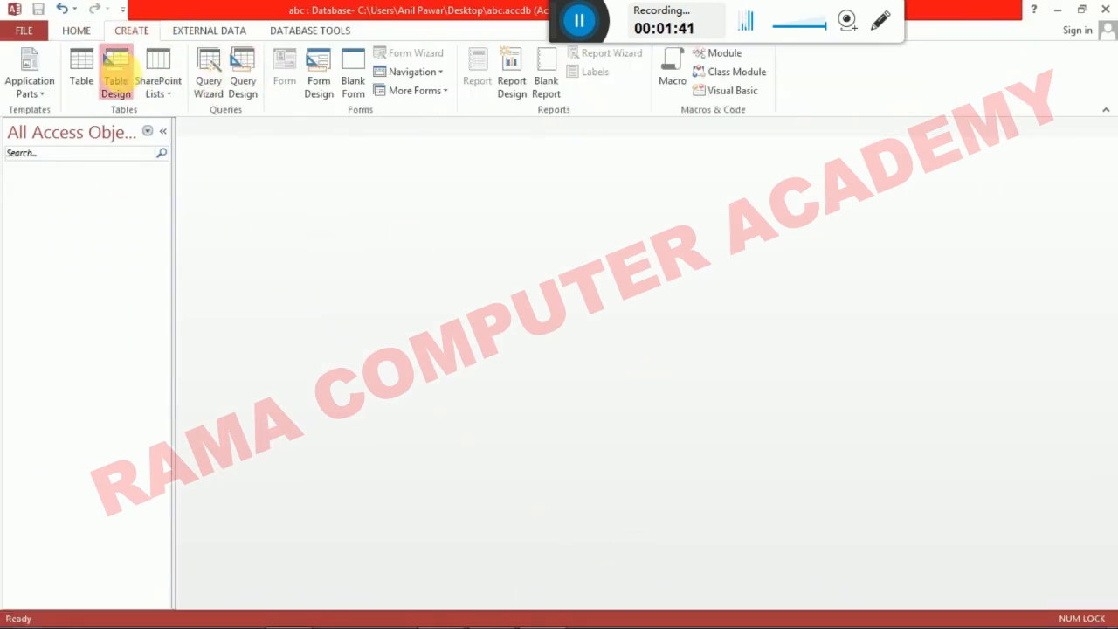
{"action": "left_click", "coordinate": [116, 83]}
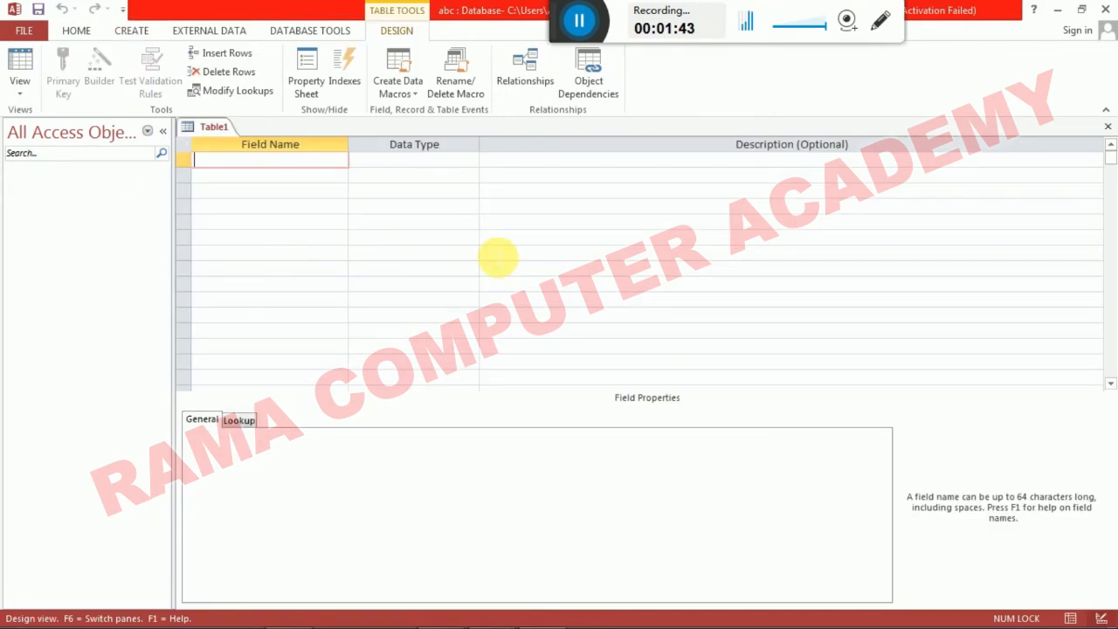
{"action": "type", "text": "Eno"}
{"action": "key", "text": "Tab"}
{"action": "type", "text": "n"}
{"action": "key", "text": "Tab"}
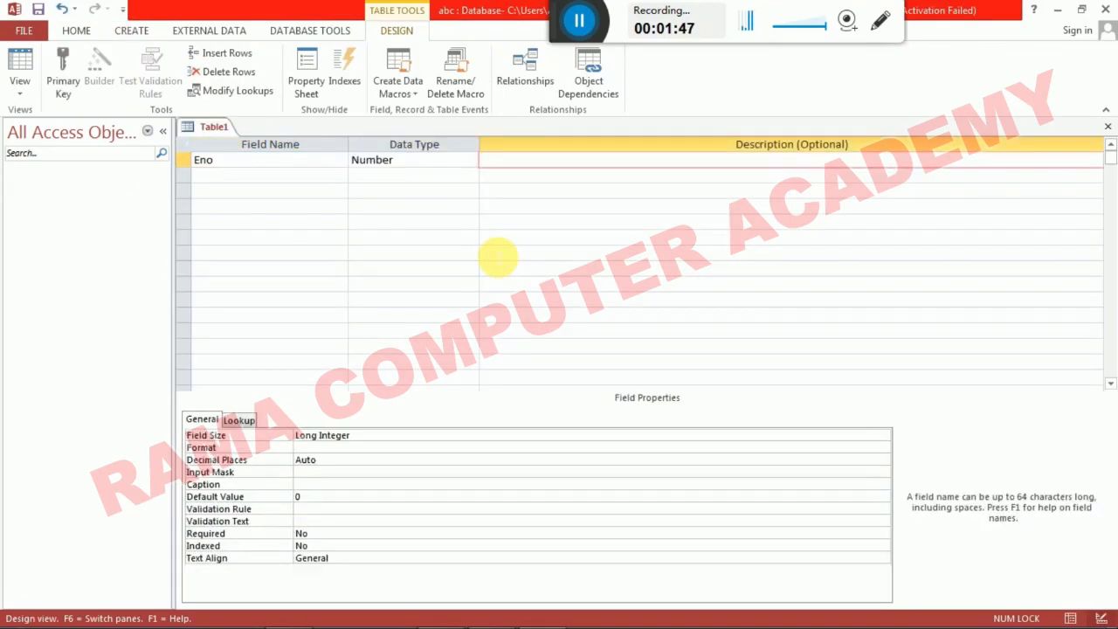
Add a Short Text field Name and a Number field Age to the table design.
{"action": "key", "text": "Tab"}
{"action": "type", "text": "Name"}
{"action": "key", "text": "Tab"}
{"action": "key", "text": "Return"}
{"action": "key", "text": "Tab"}
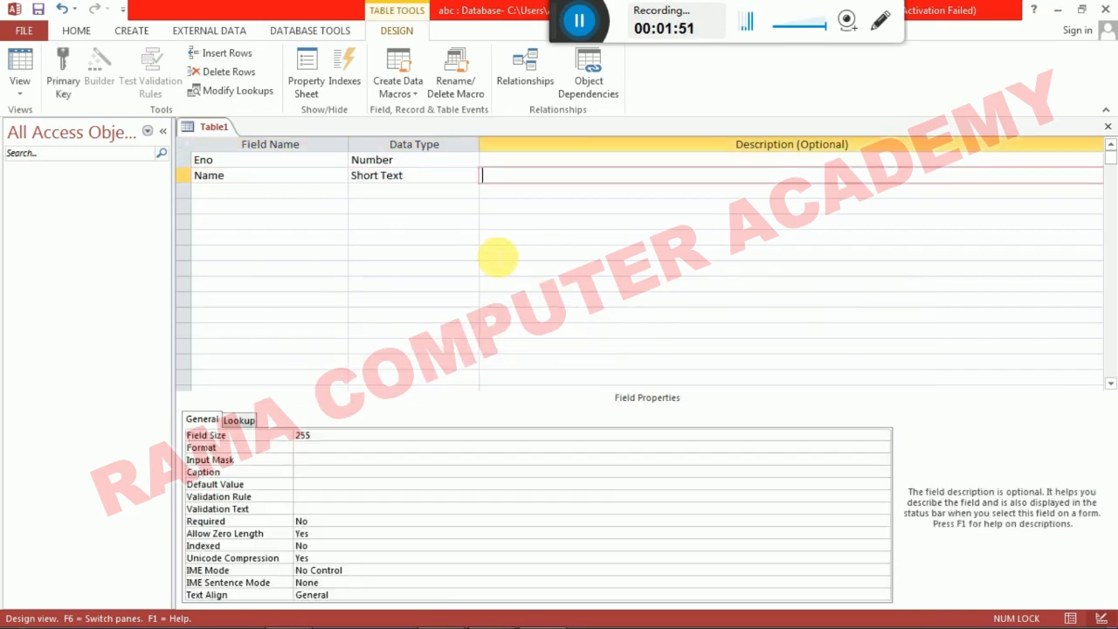
{"action": "key", "text": "Tab"}
{"action": "type", "text": "Age"}
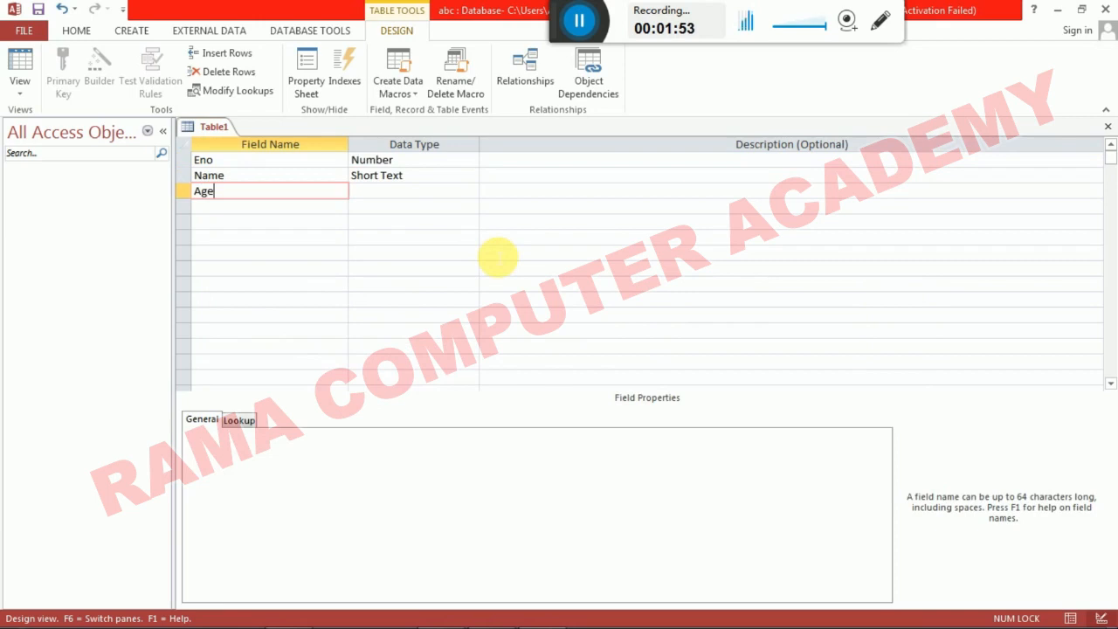
{"action": "key", "text": "Tab"}
{"action": "type", "text": "n"}
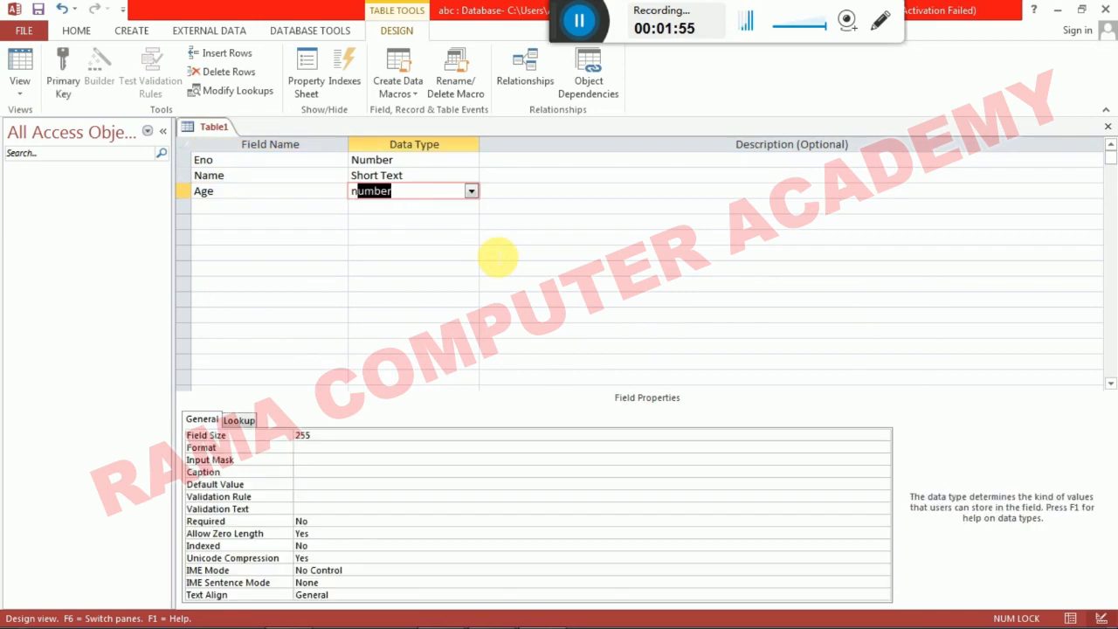
{"action": "key", "text": "Tab"}
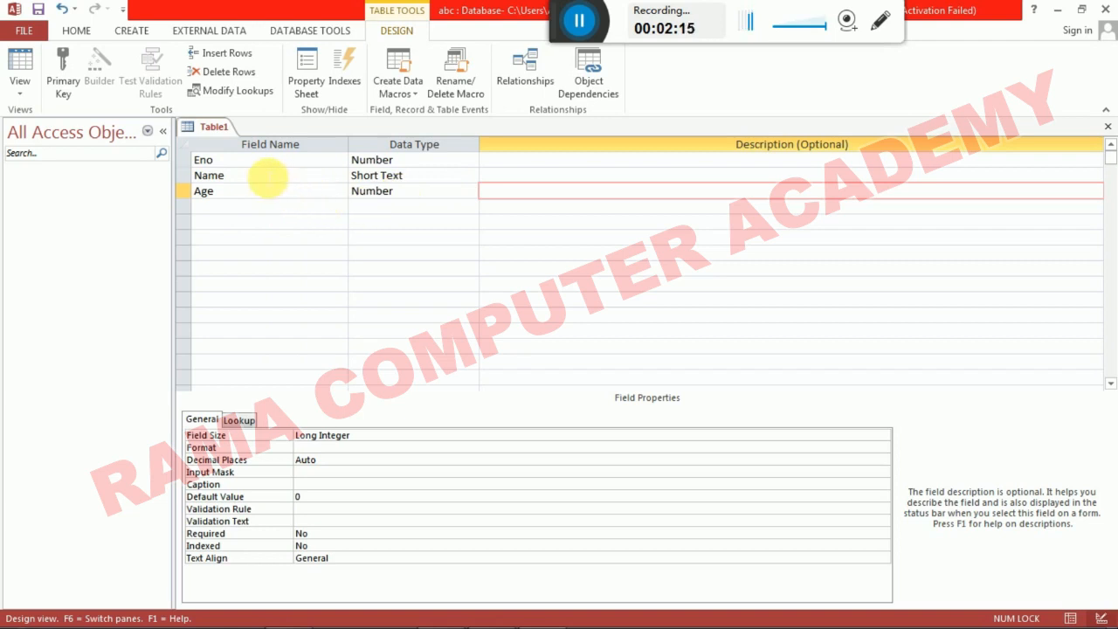
Set the Eno field as the table's primary key.
{"action": "left_click", "coordinate": [214, 164]}
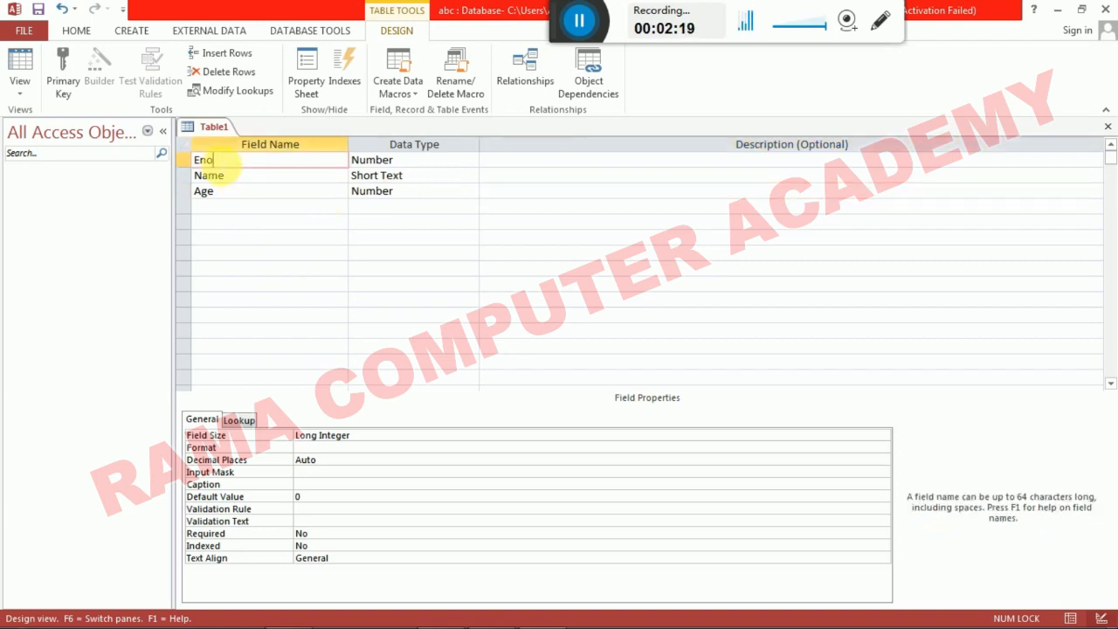
{"action": "left_click", "coordinate": [182, 160]}
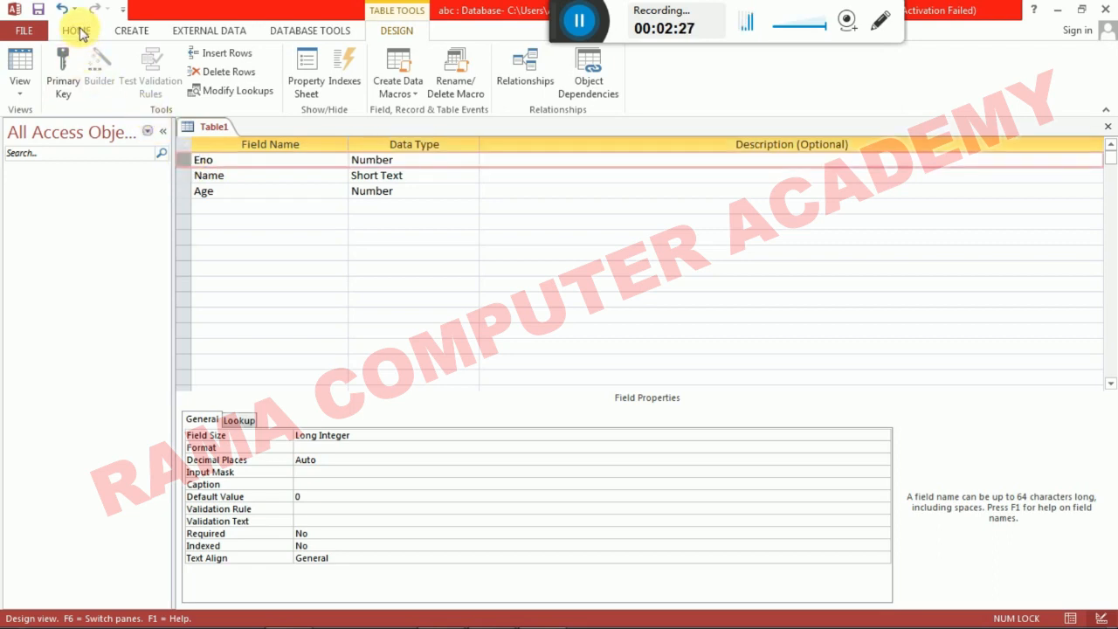
{"action": "left_click", "coordinate": [61, 75]}
{"action": "left_click", "coordinate": [238, 162]}
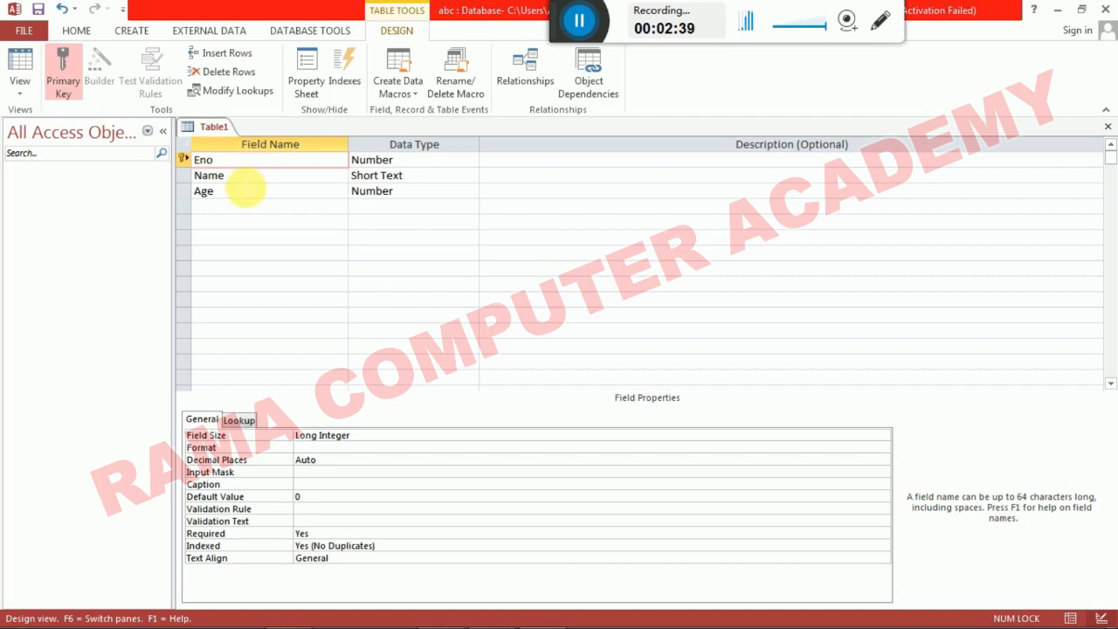
Close the table design and save the table as master.
{"action": "key", "text": "ctrl+w"}
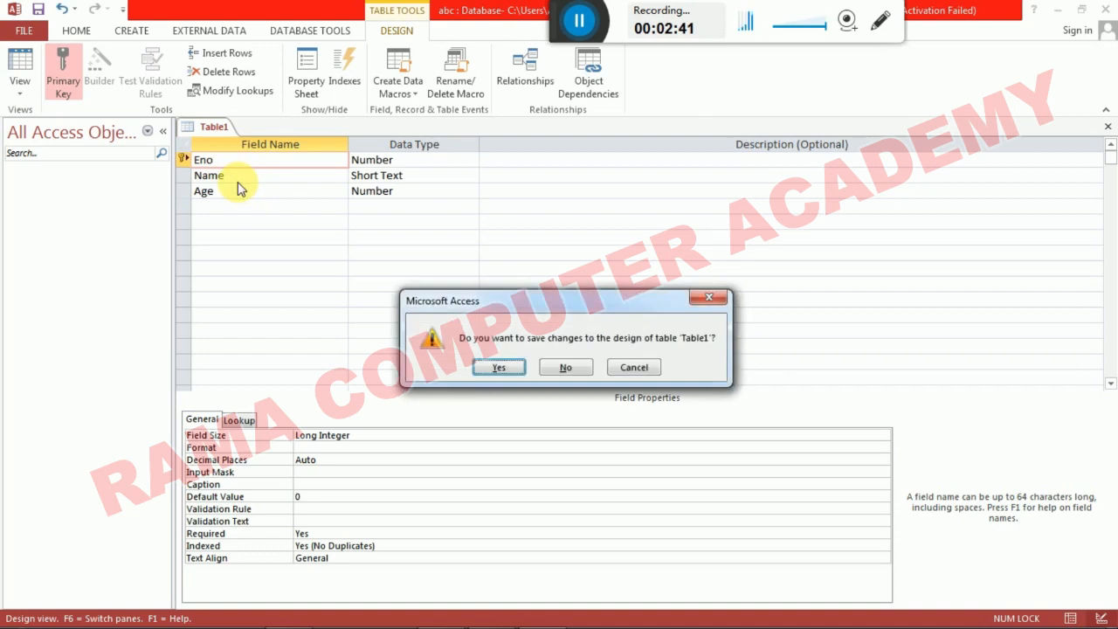
{"action": "key", "text": "Return"}
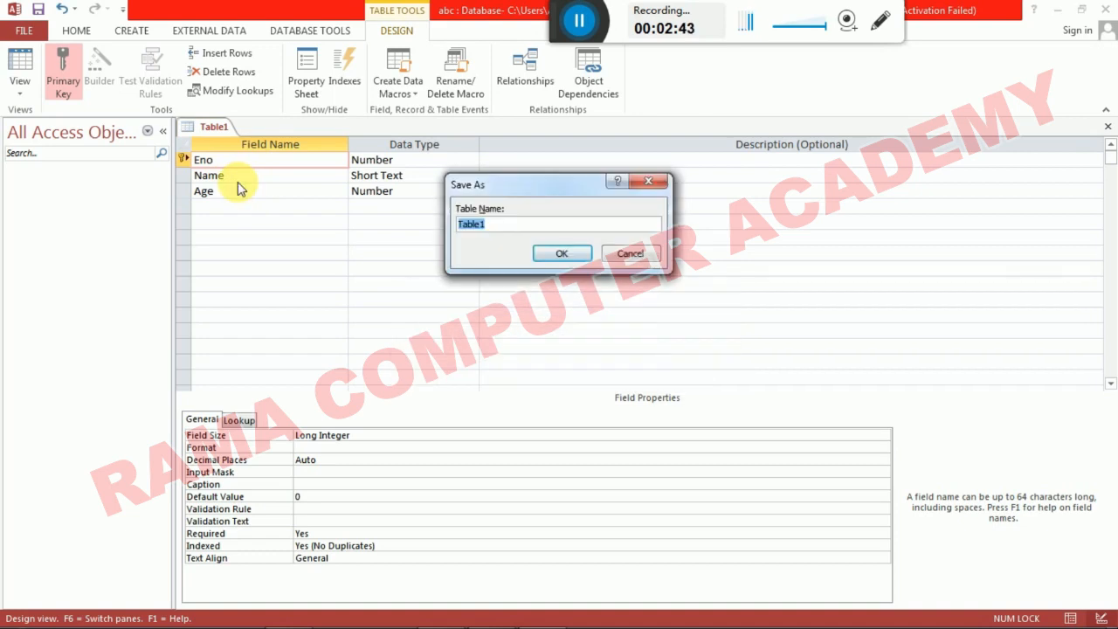
{"action": "type", "text": "master"}
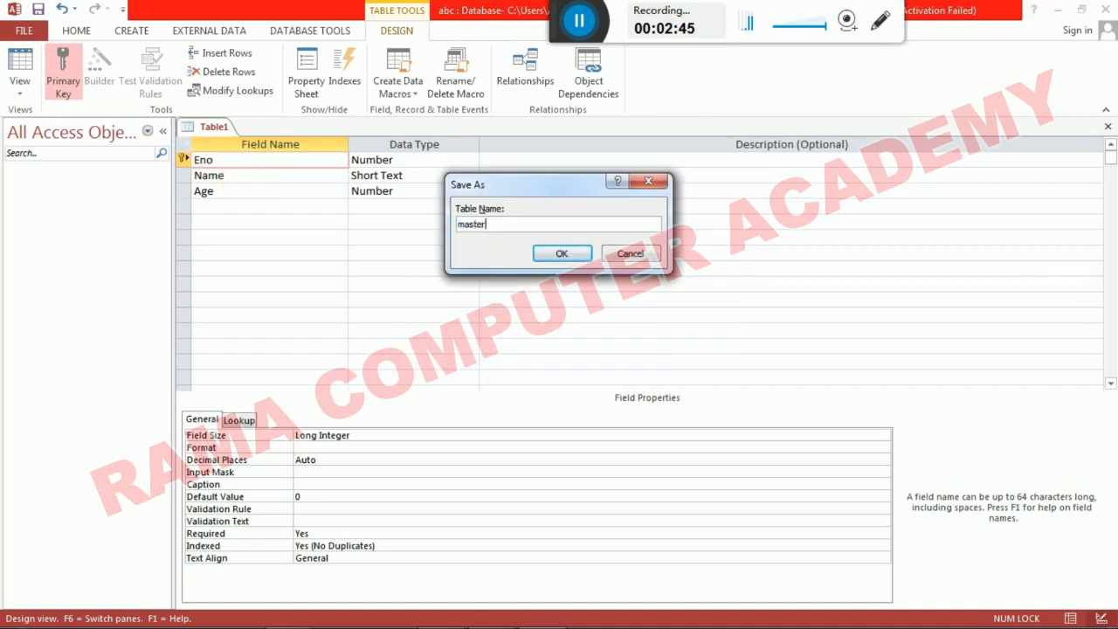
{"action": "key", "text": "Return"}
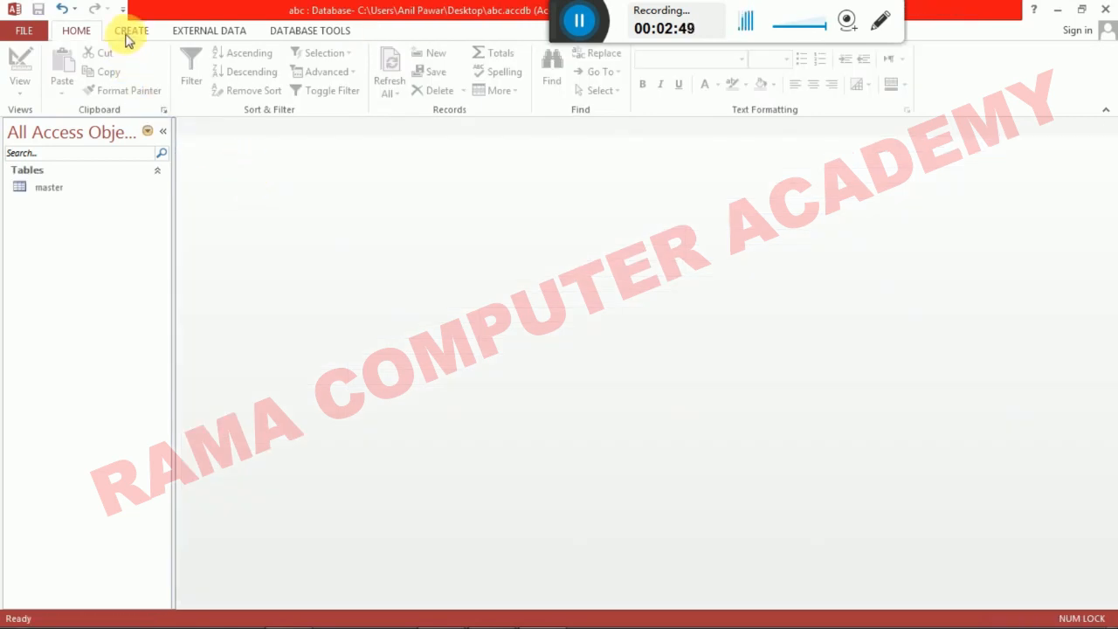
Create a second table in Design view with a Number field Eno and a Short Text field Salary.
{"action": "left_click", "coordinate": [129, 37]}
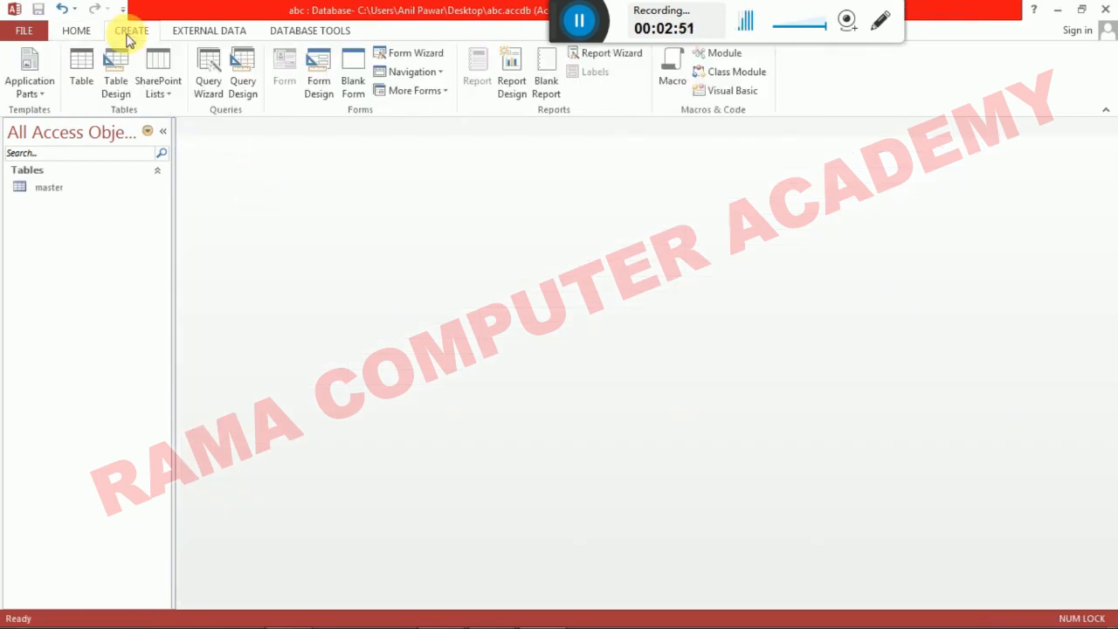
{"action": "left_click", "coordinate": [116, 81]}
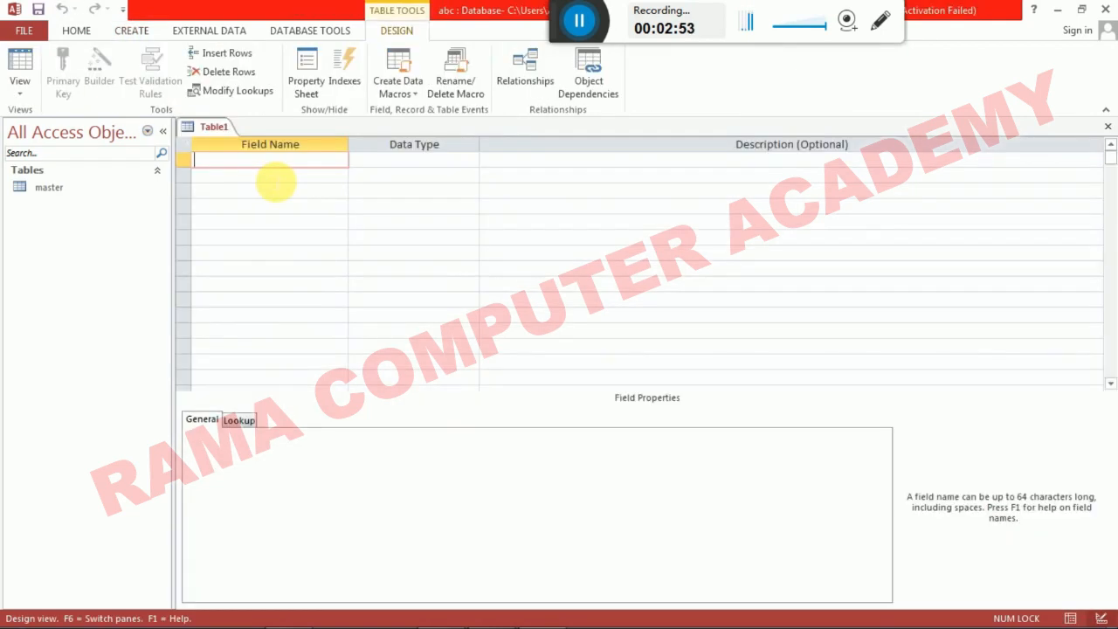
{"action": "type", "text": "Eno"}
{"action": "key", "text": "Tab"}
{"action": "type", "text": "n"}
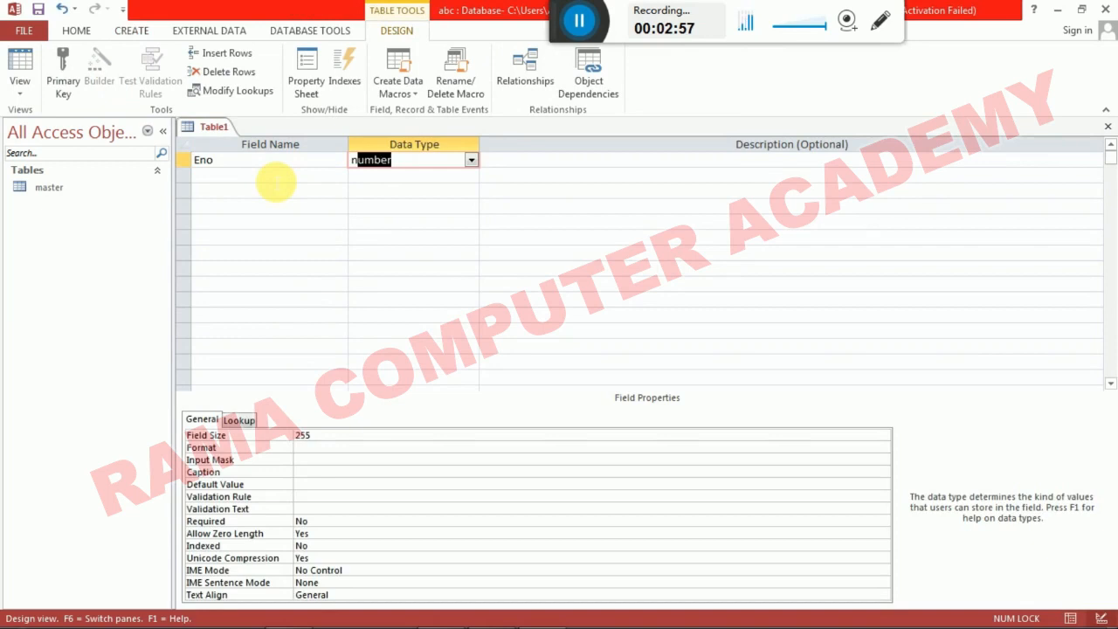
{"action": "key", "text": "Tab"}
{"action": "key", "text": "Tab"}
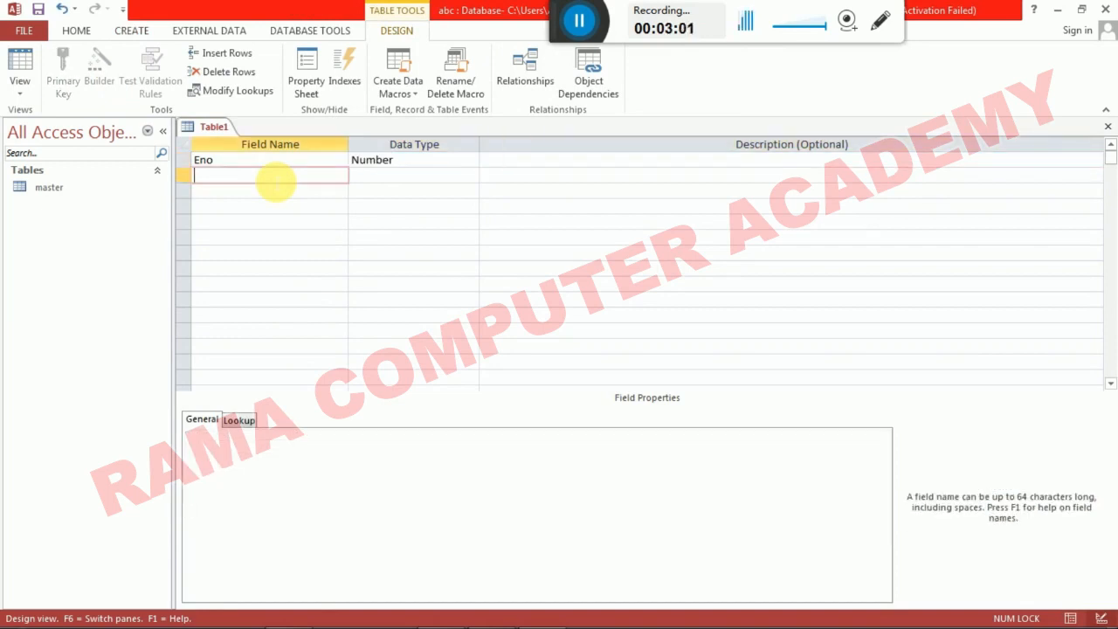
{"action": "type", "text": "Salary"}
{"action": "key", "text": "Tab"}
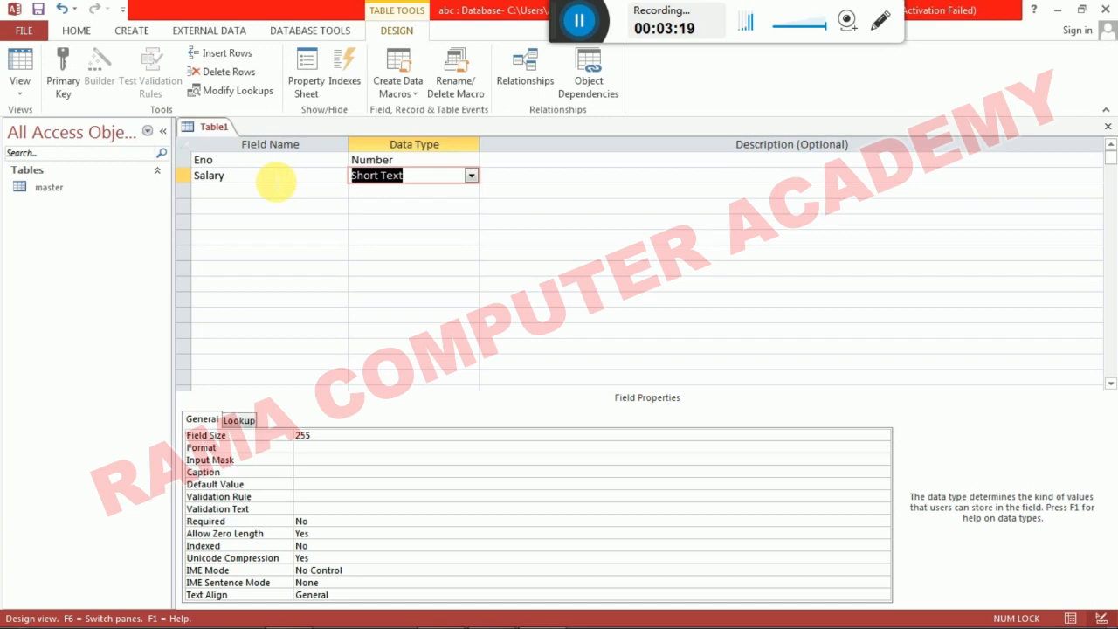
Close the second table's design and save it as child without creating a primary key.
{"action": "key", "text": "ctrl+w"}
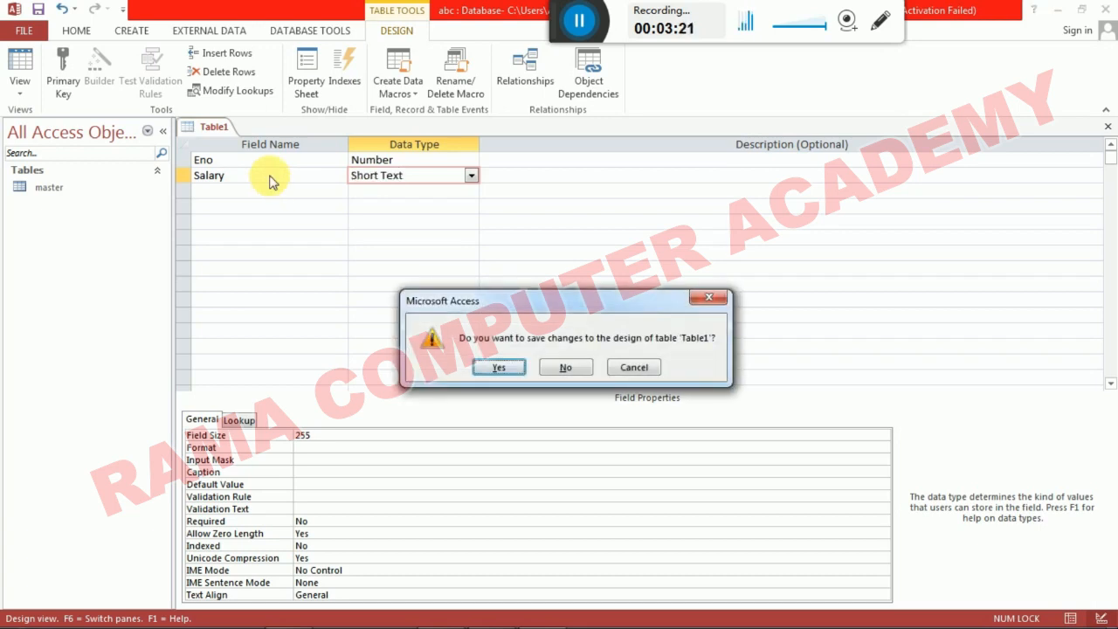
{"action": "key", "text": "Return"}
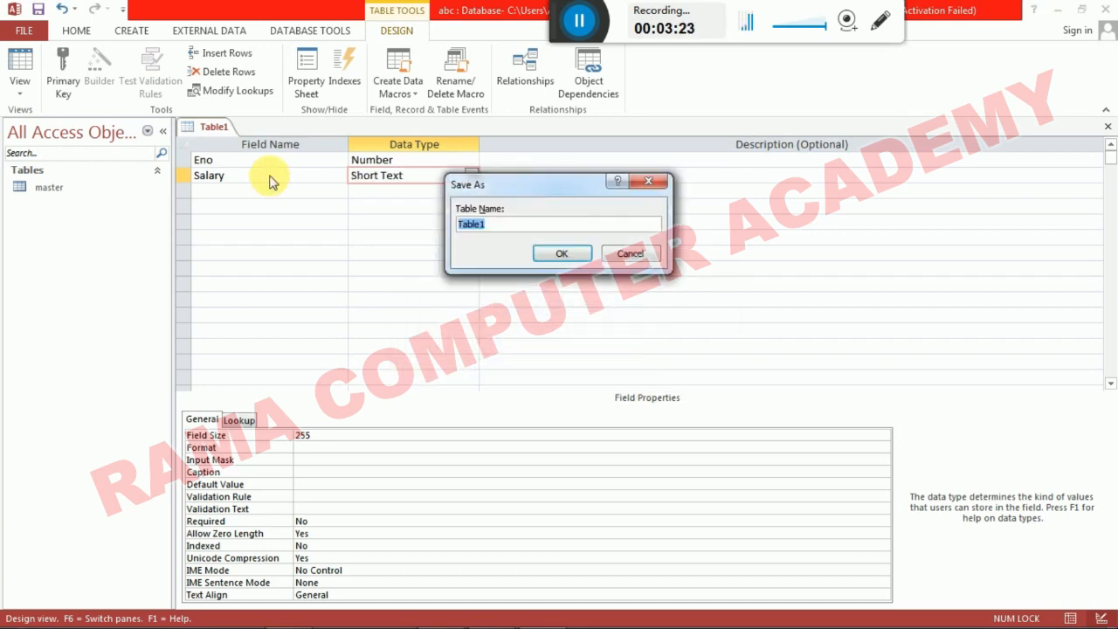
{"action": "type", "text": "child"}
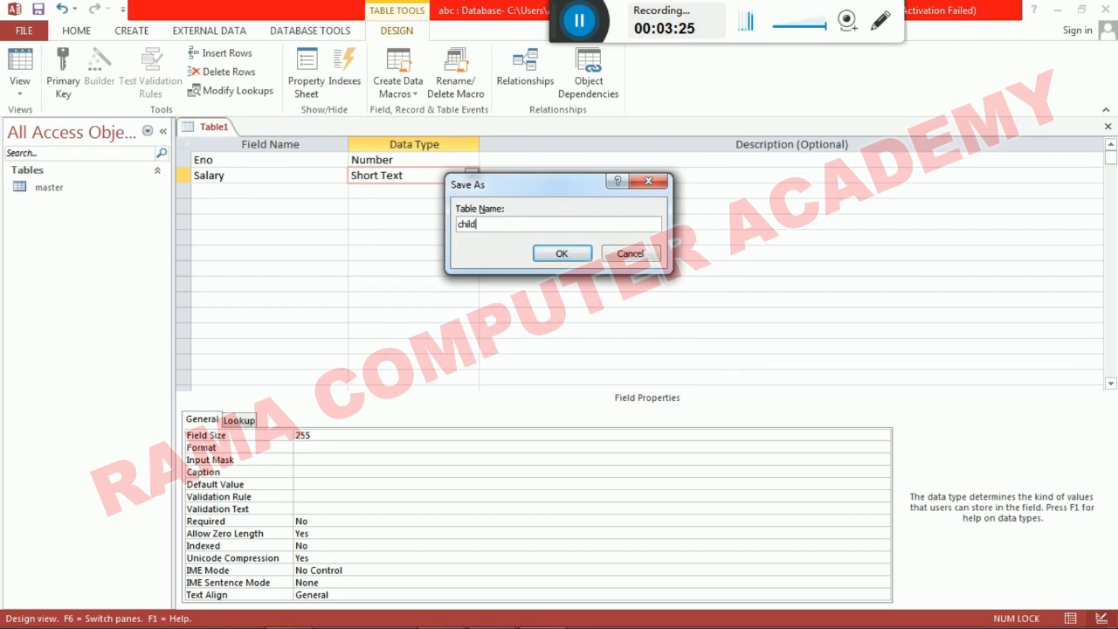
{"action": "key", "text": "Return"}
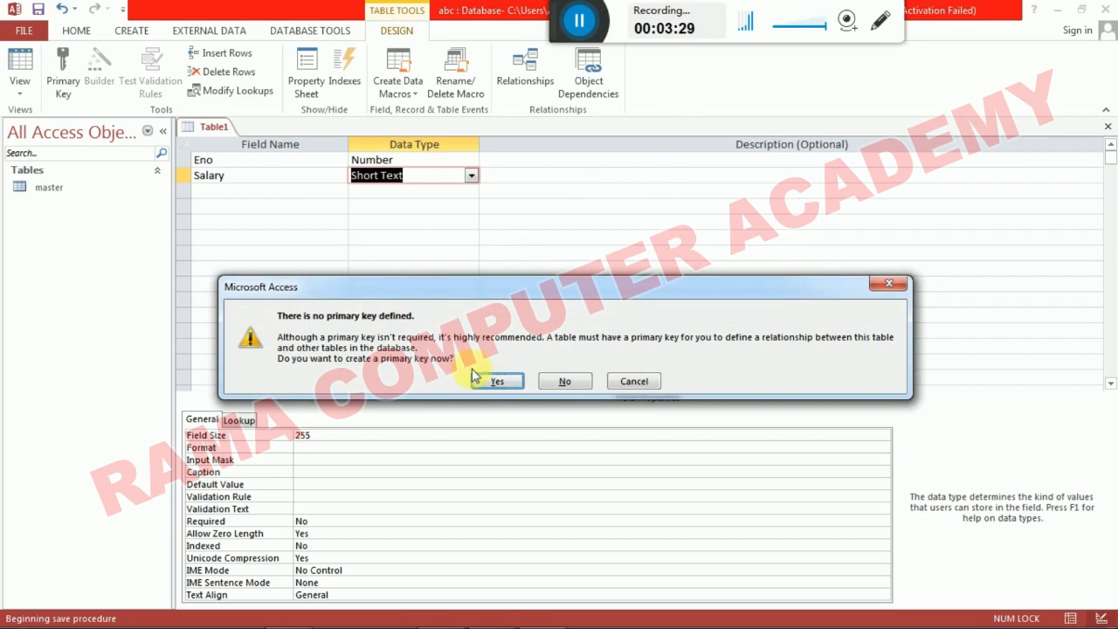
{"action": "left_click", "coordinate": [566, 382]}
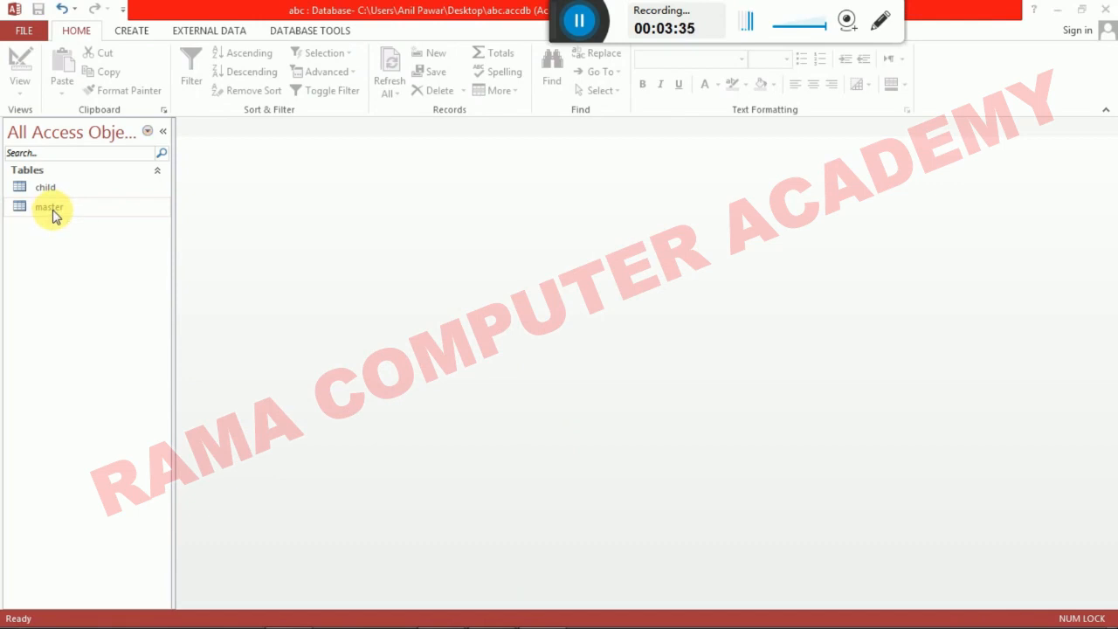
Switch to the WordPad notes and read instruction 2 about opening Relationships.
{"action": "key", "text": "alt+Tab"}
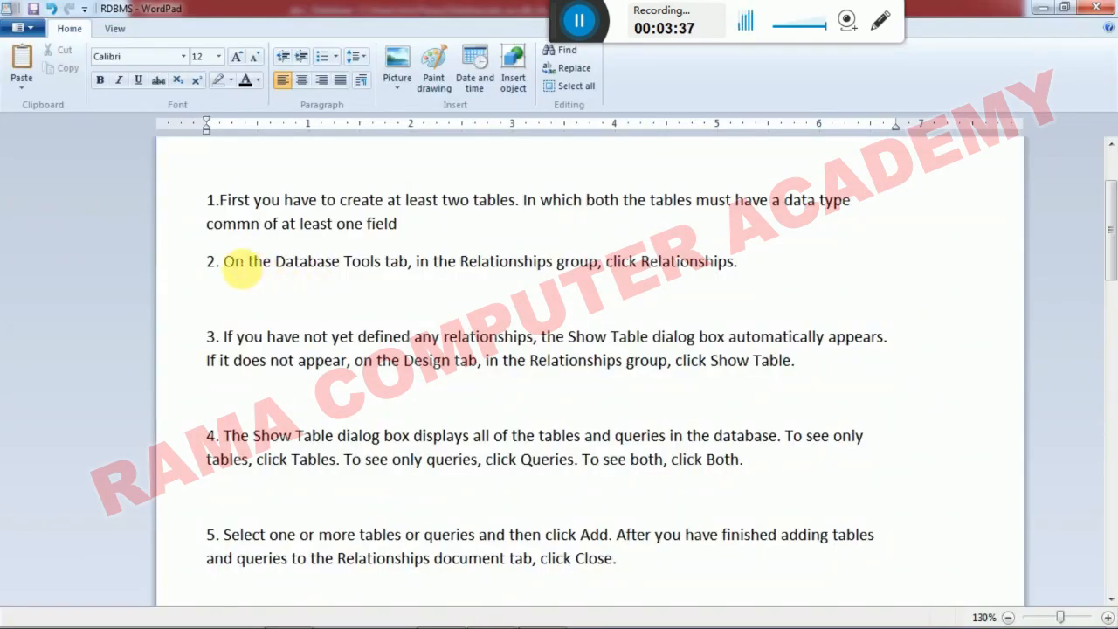
{"action": "left_click_drag", "start_coordinate": [226, 262], "coordinate": [273, 266]}
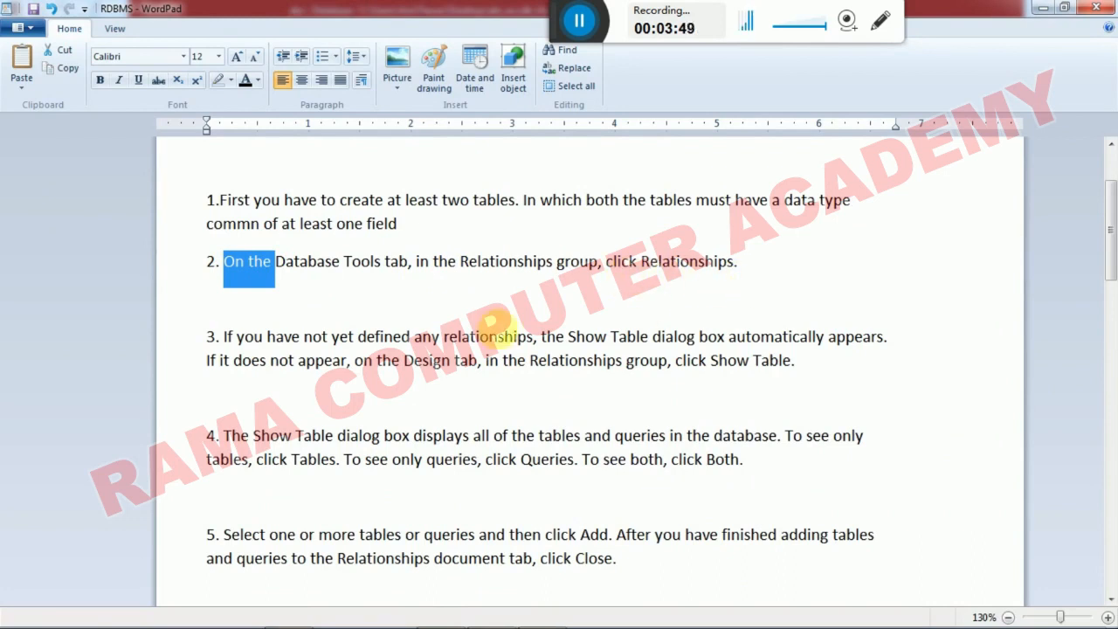
{"action": "left_click_drag", "start_coordinate": [576, 26], "coordinate": [411, 517]}
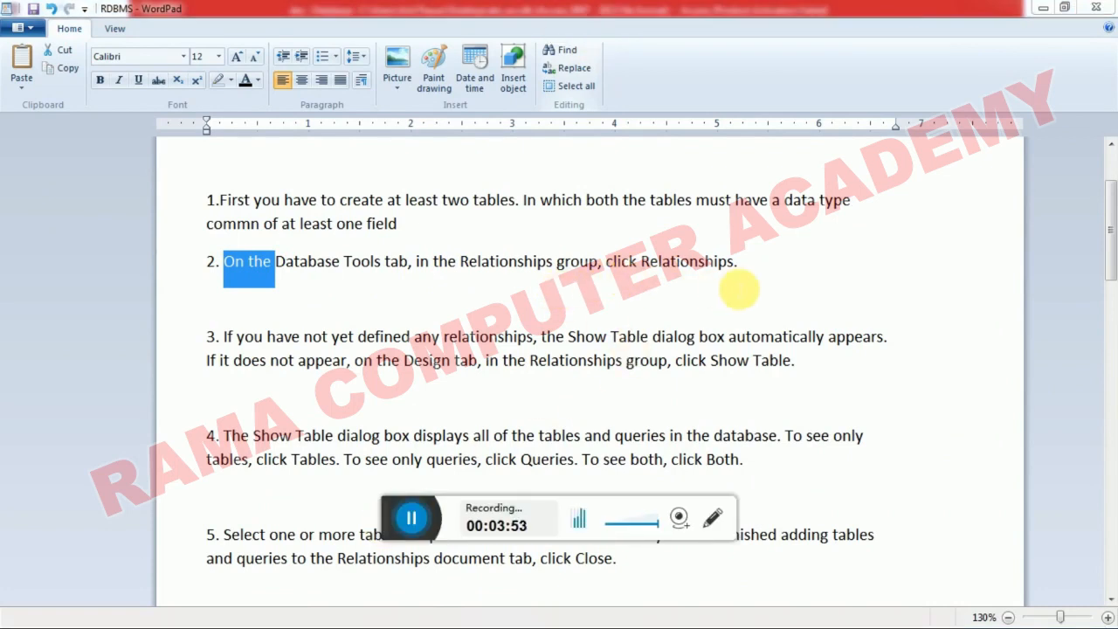
Switch to Access and open the Relationships window of the abc database.
{"action": "key", "text": "alt+Tab"}
{"action": "key", "text": "alt+Tab"}
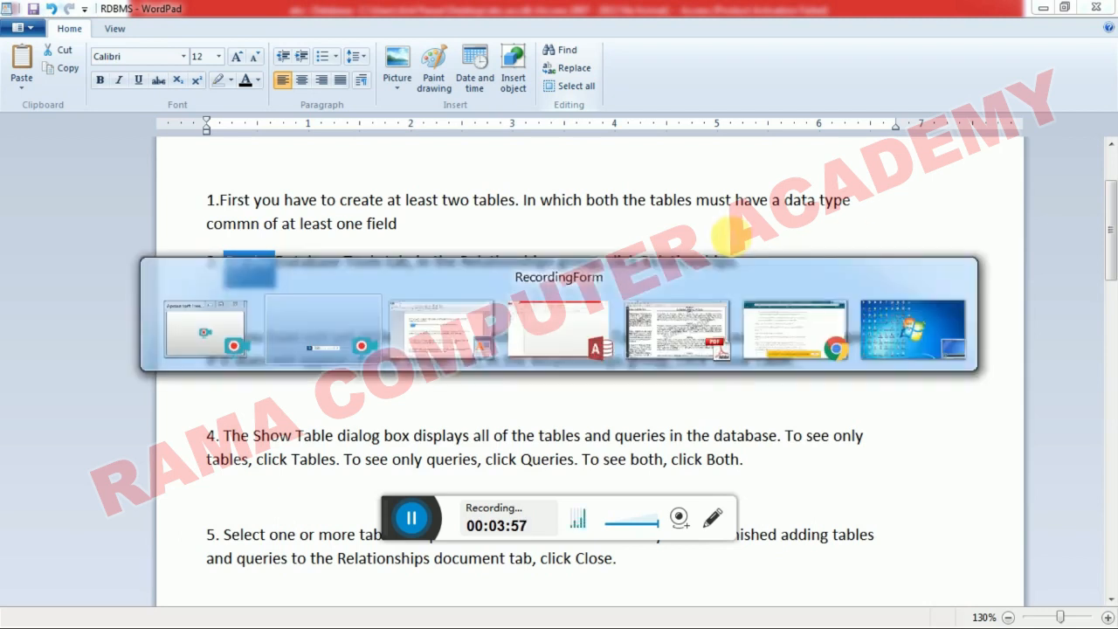
{"action": "left_click", "coordinate": [489, 327]}
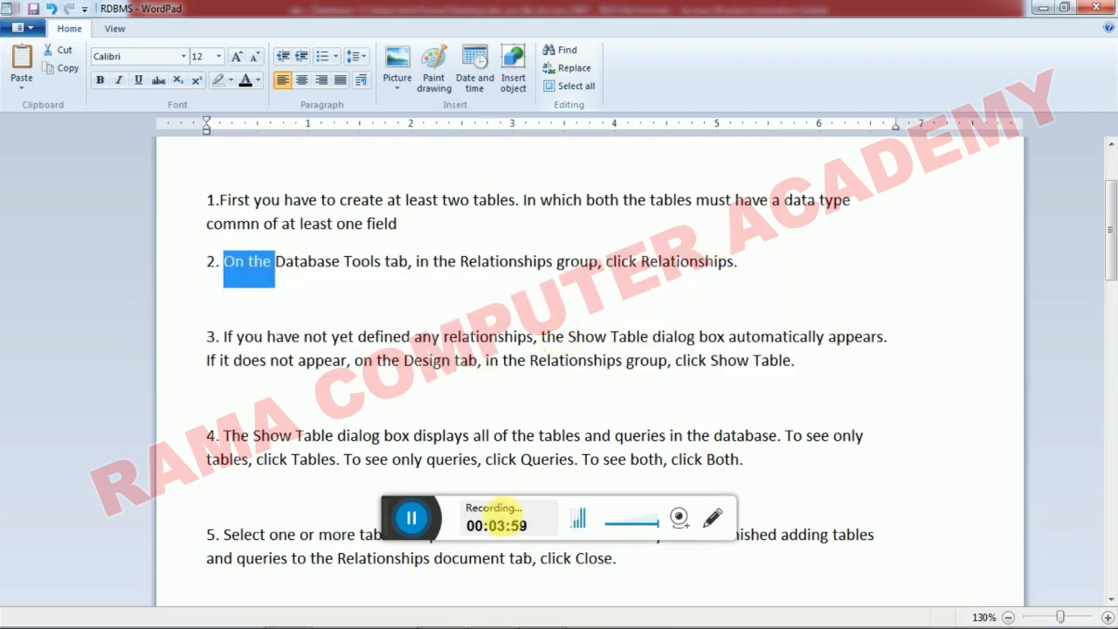
{"action": "left_click", "coordinate": [542, 623]}
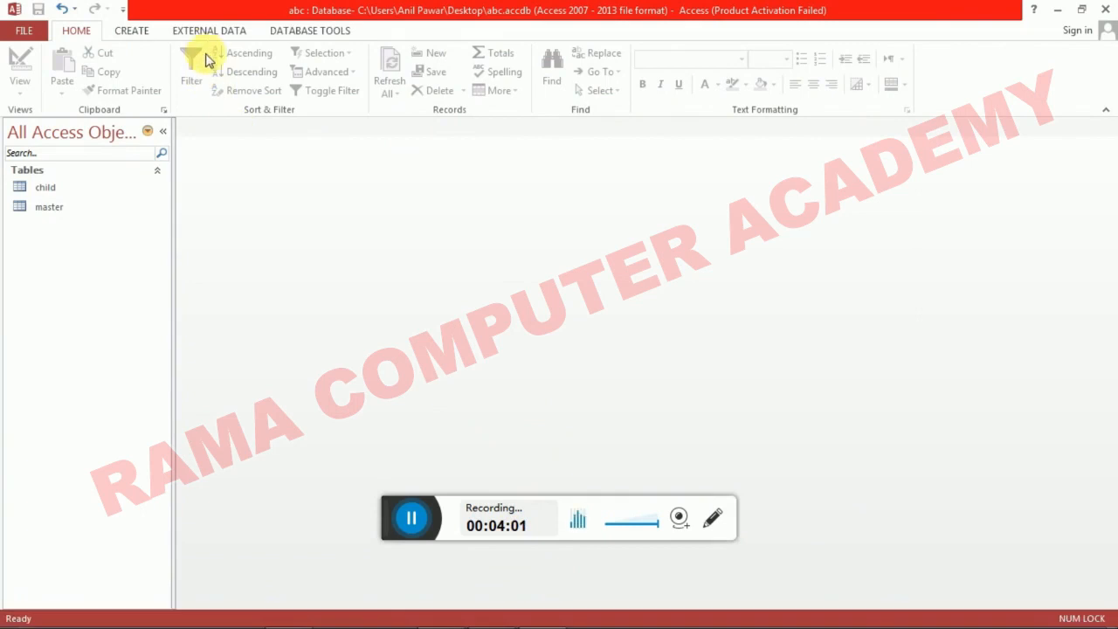
{"action": "left_click", "coordinate": [297, 34]}
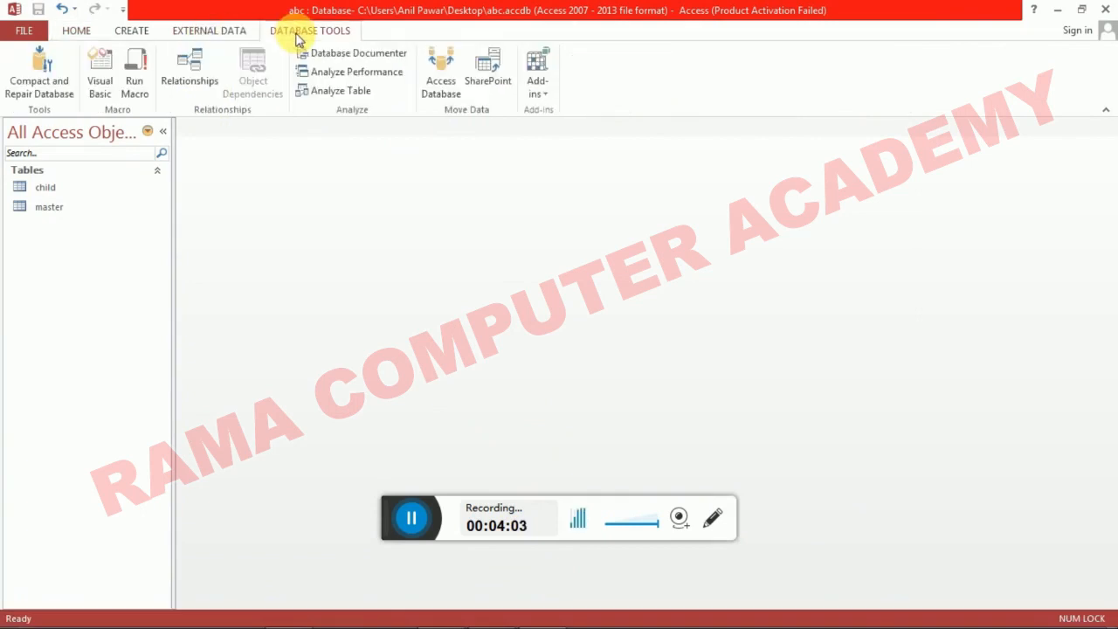
{"action": "left_click", "coordinate": [192, 77]}
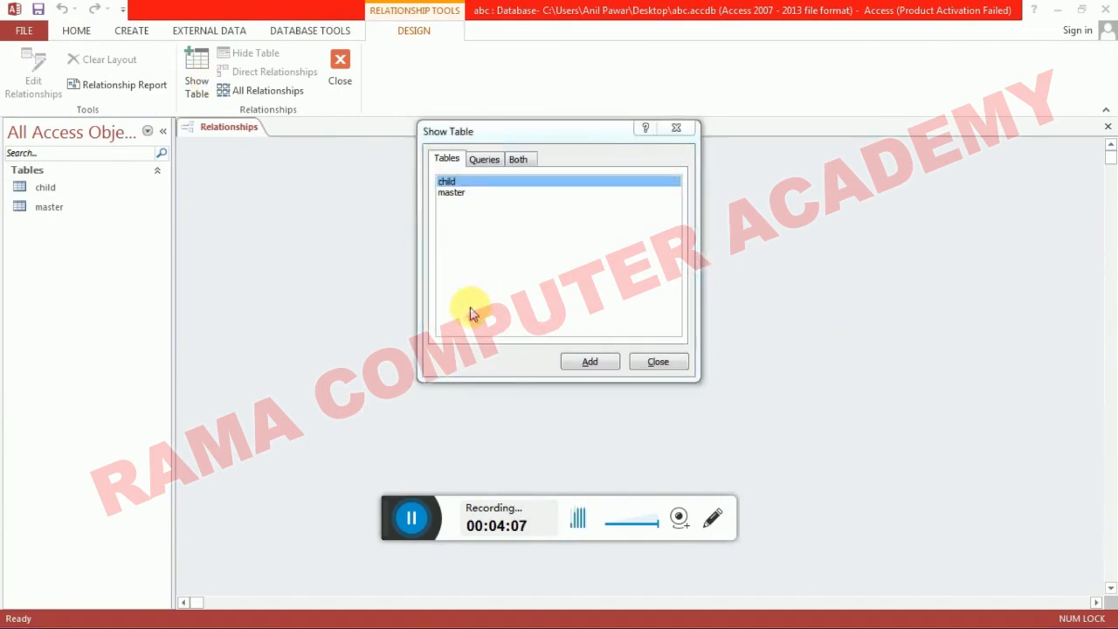
Switch to the WordPad notes and read instruction 3 about the Show Table dialog box.
{"action": "key", "text": "alt+Tab"}
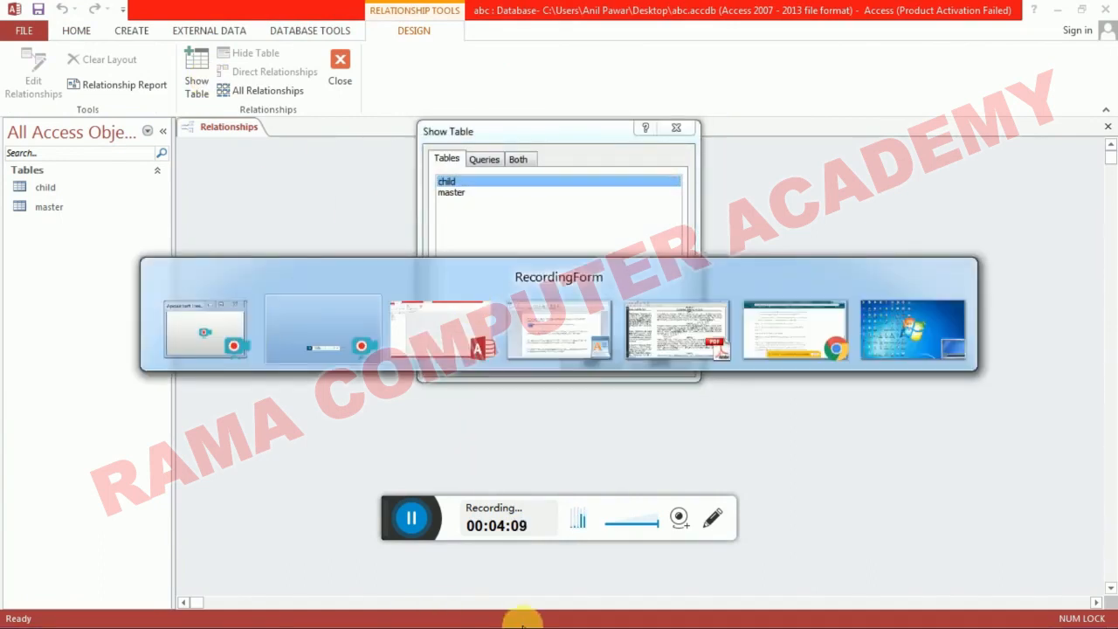
{"action": "key", "text": "alt+Tab"}
{"action": "key", "text": "alt+Tab"}
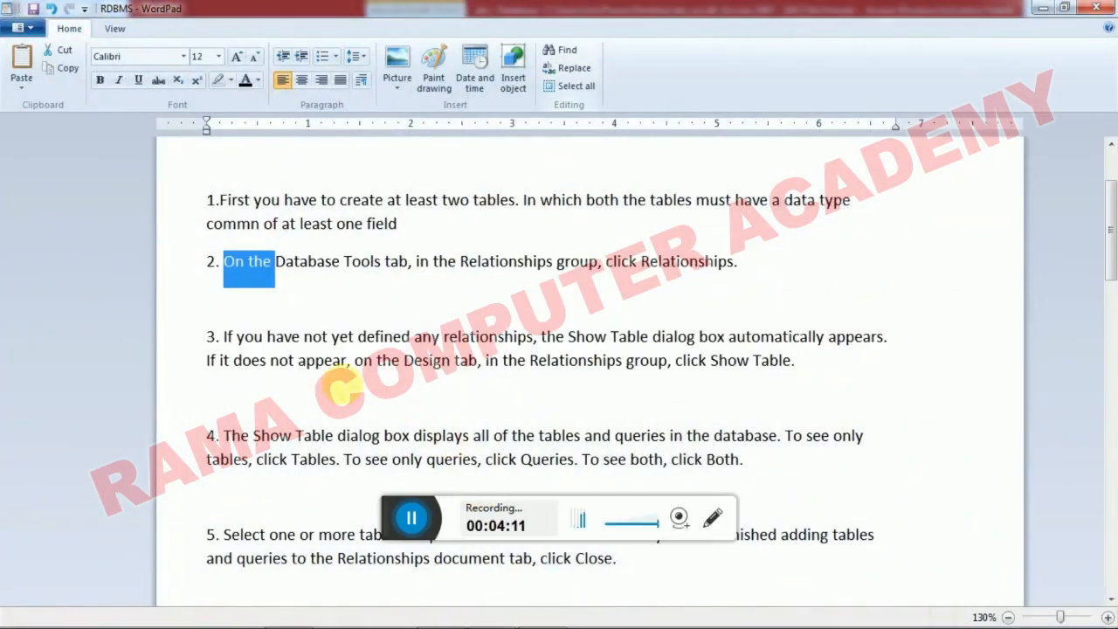
{"action": "left_click_drag", "start_coordinate": [232, 336], "coordinate": [501, 346]}
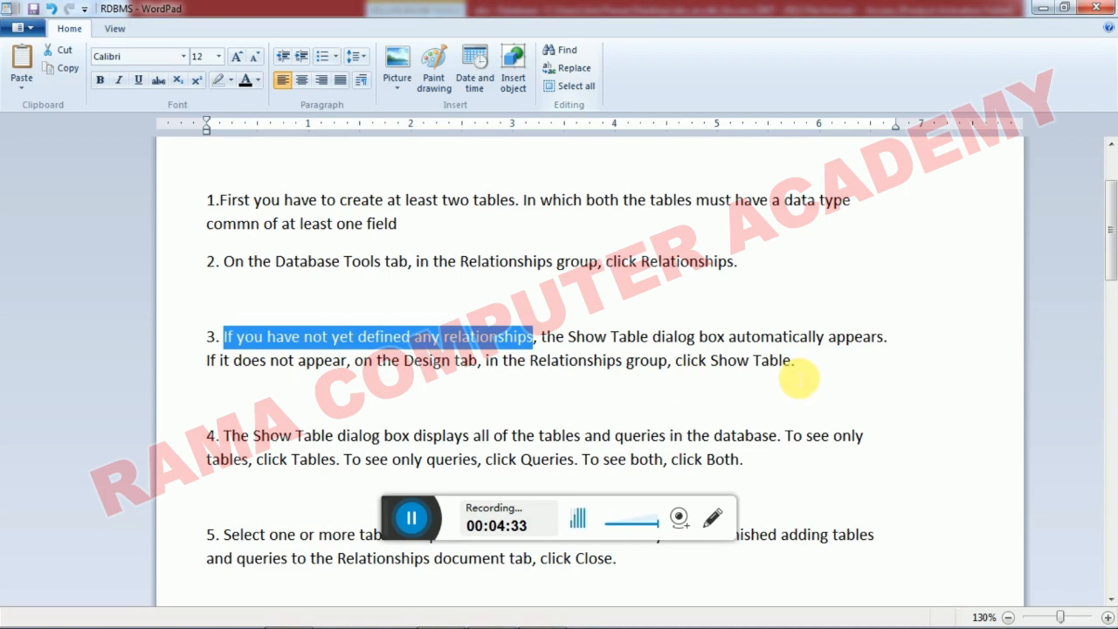
Switch back to Access, dismiss the Show Table dialog box and reopen it manually.
{"action": "key", "text": "alt+Tab"}
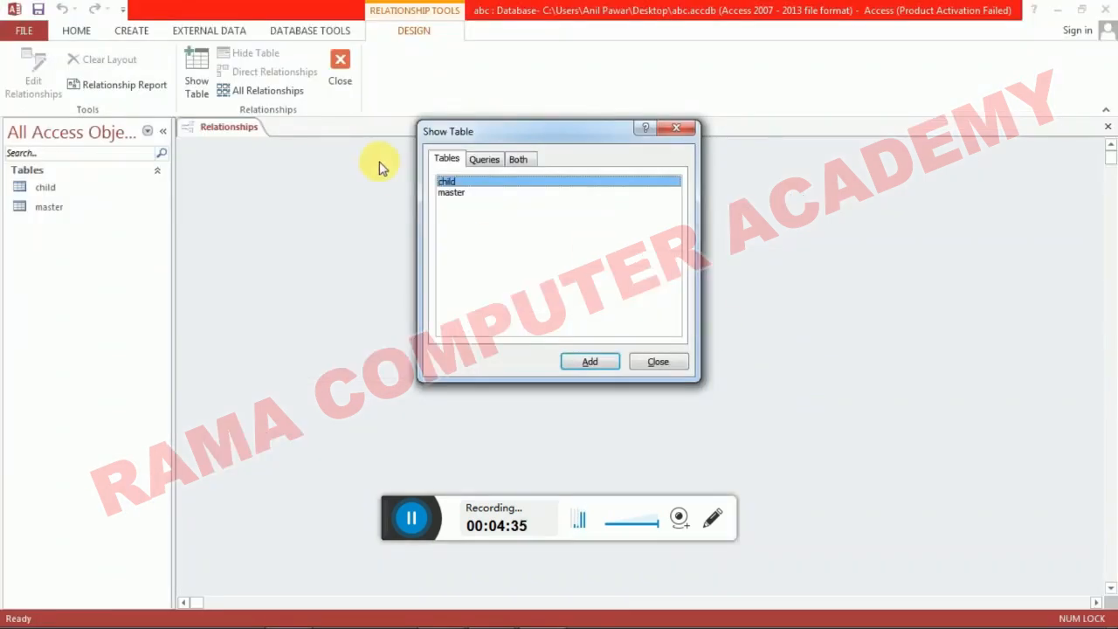
{"action": "left_click", "coordinate": [681, 128]}
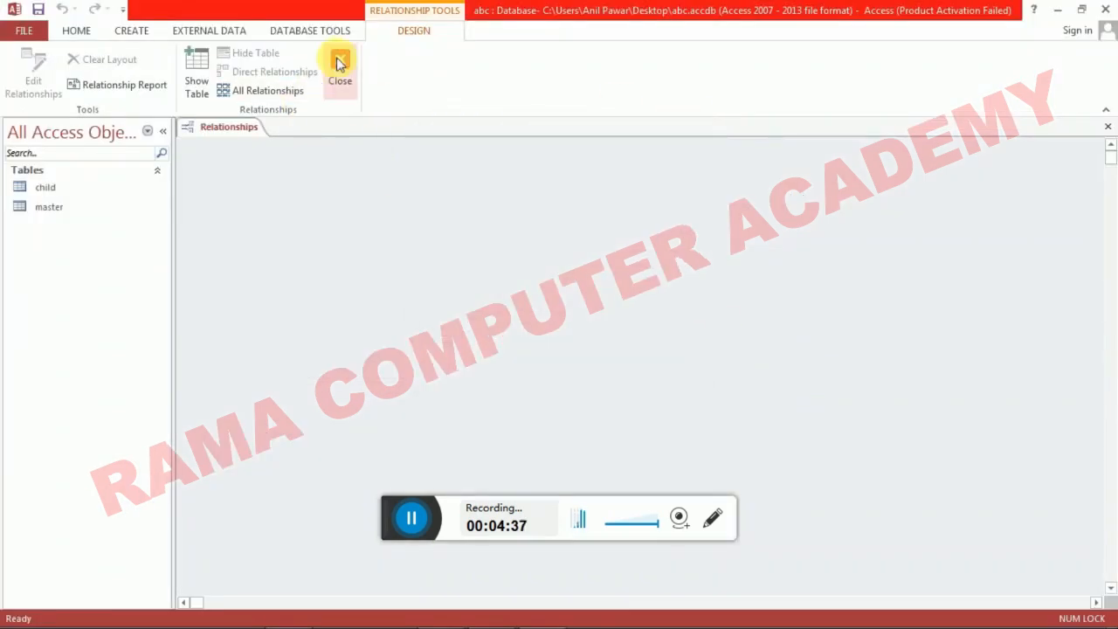
{"action": "left_click", "coordinate": [316, 31]}
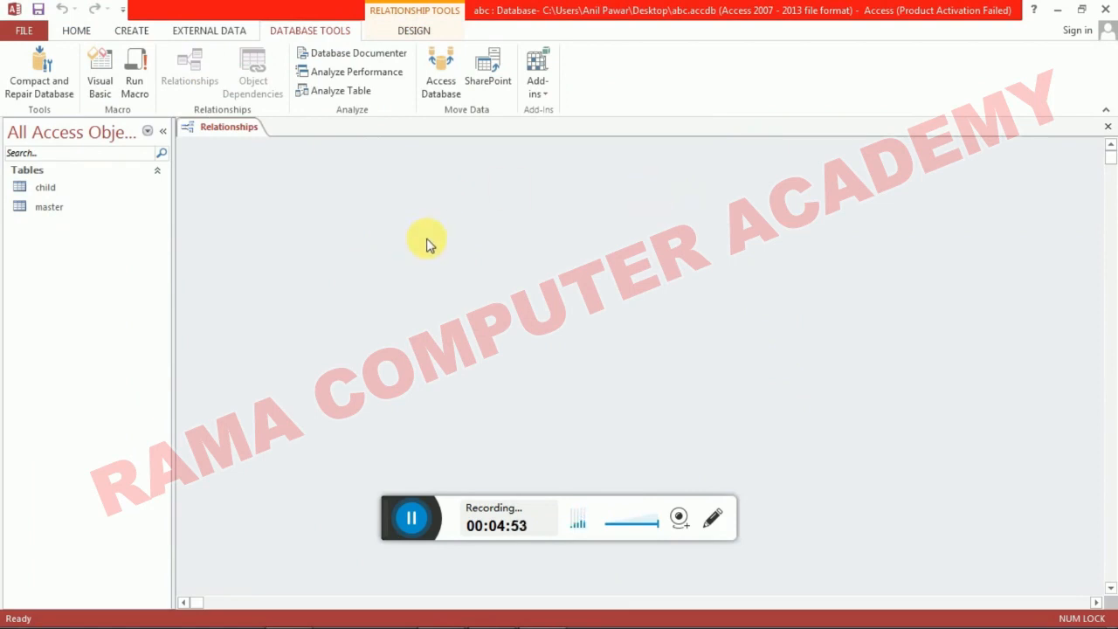
{"action": "left_click", "coordinate": [432, 35]}
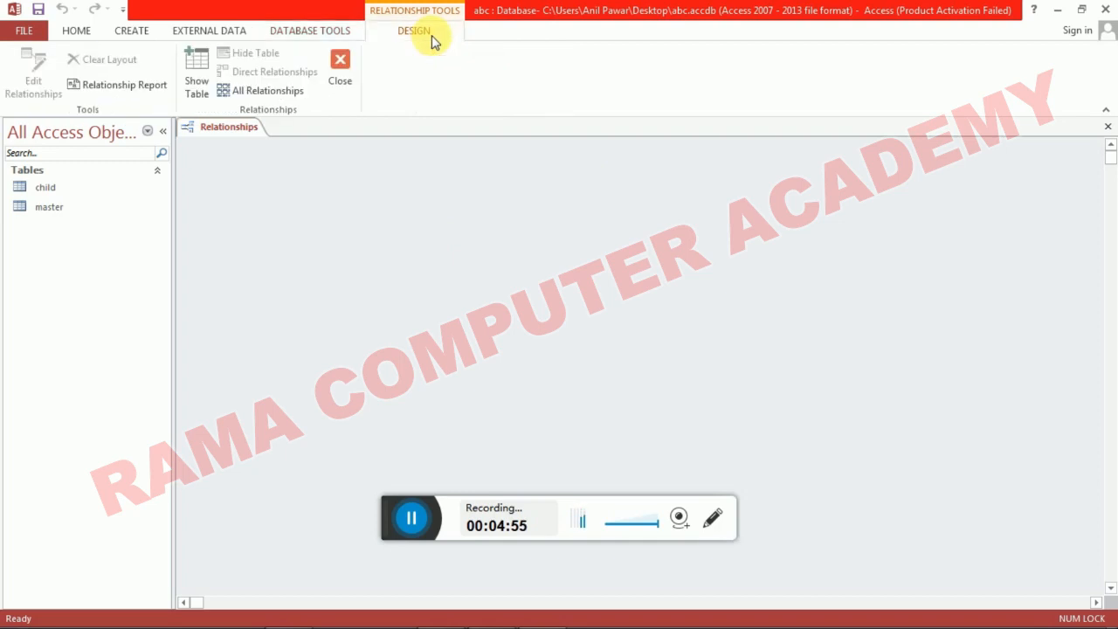
{"action": "left_click", "coordinate": [201, 72]}
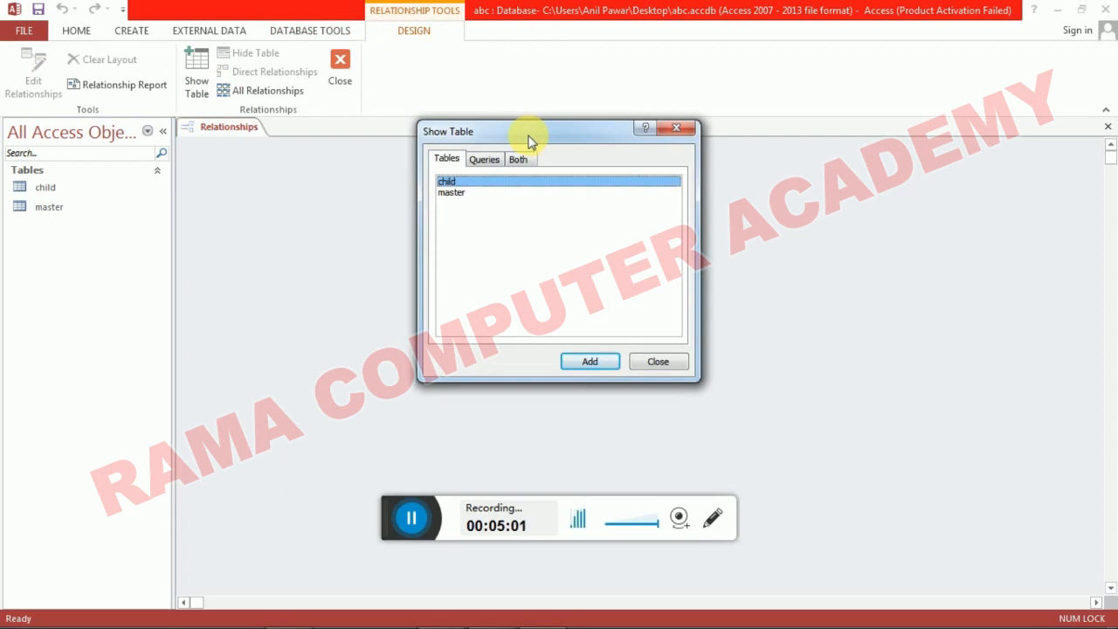
Switch to the WordPad notes and read instruction 4 about displaying tables, queries or both.
{"action": "key", "text": "alt+Tab"}
{"action": "key", "text": "alt+Tab"}
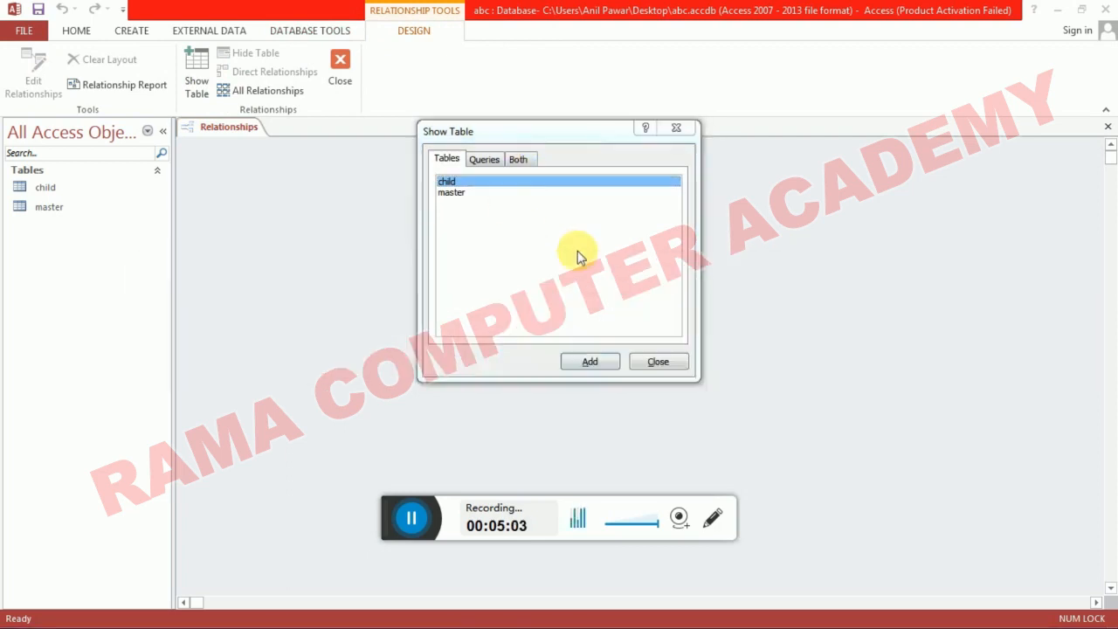
{"action": "key", "text": "alt+Tab"}
{"action": "left_click_drag", "start_coordinate": [224, 435], "coordinate": [786, 456]}
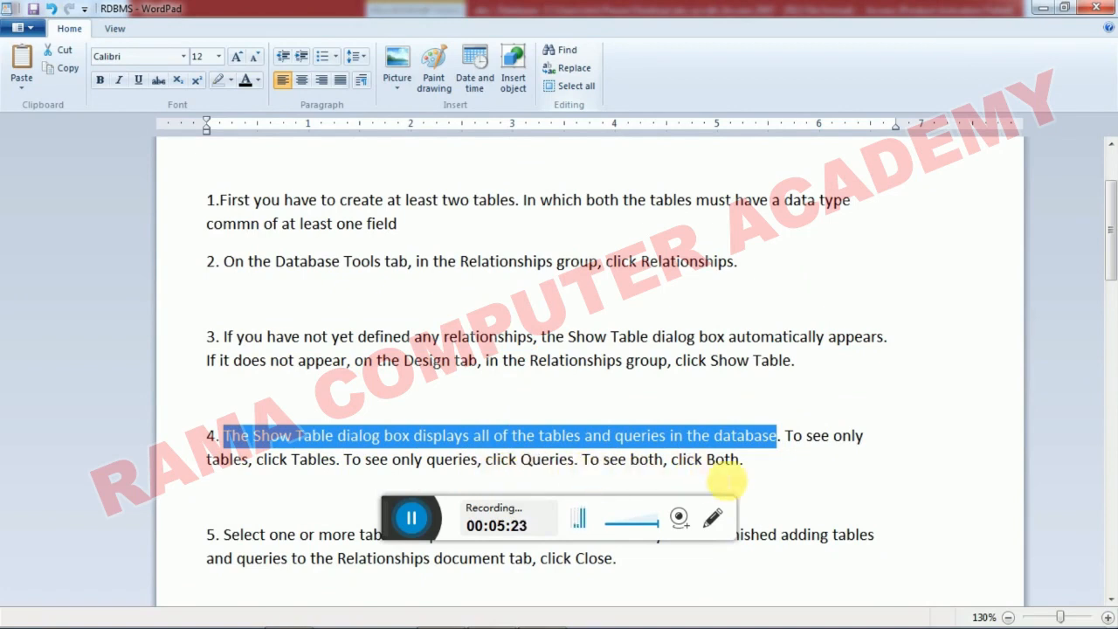
Check the Show Table dialog in Access against the notes, then read instruction 5 in WordPad about adding tables.
{"action": "key", "text": "alt+Tab"}
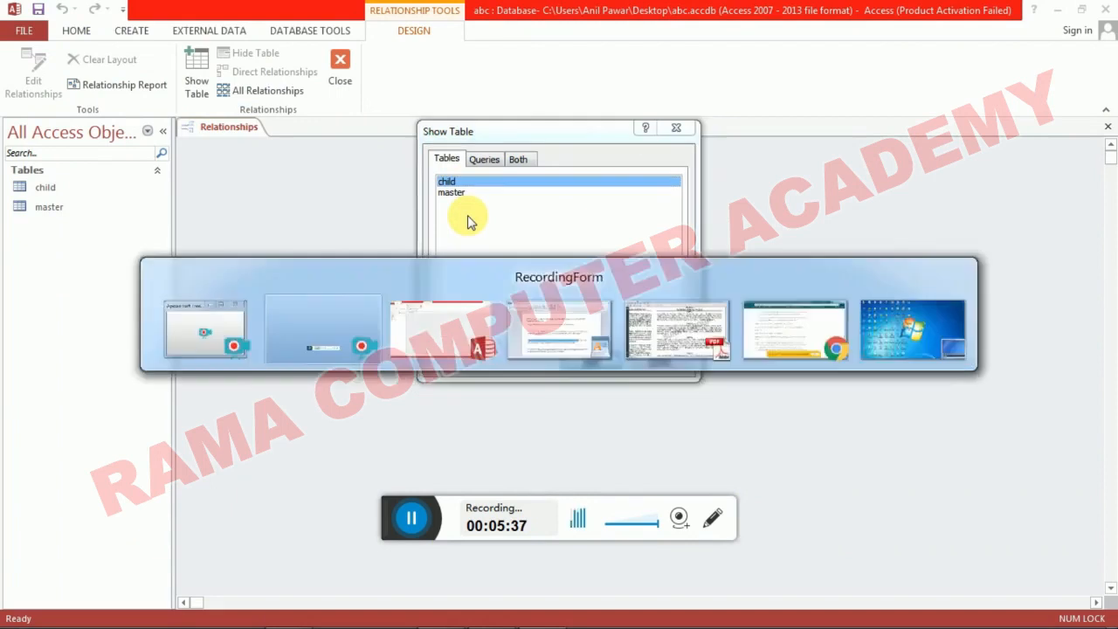
{"action": "key", "text": "alt+Tab"}
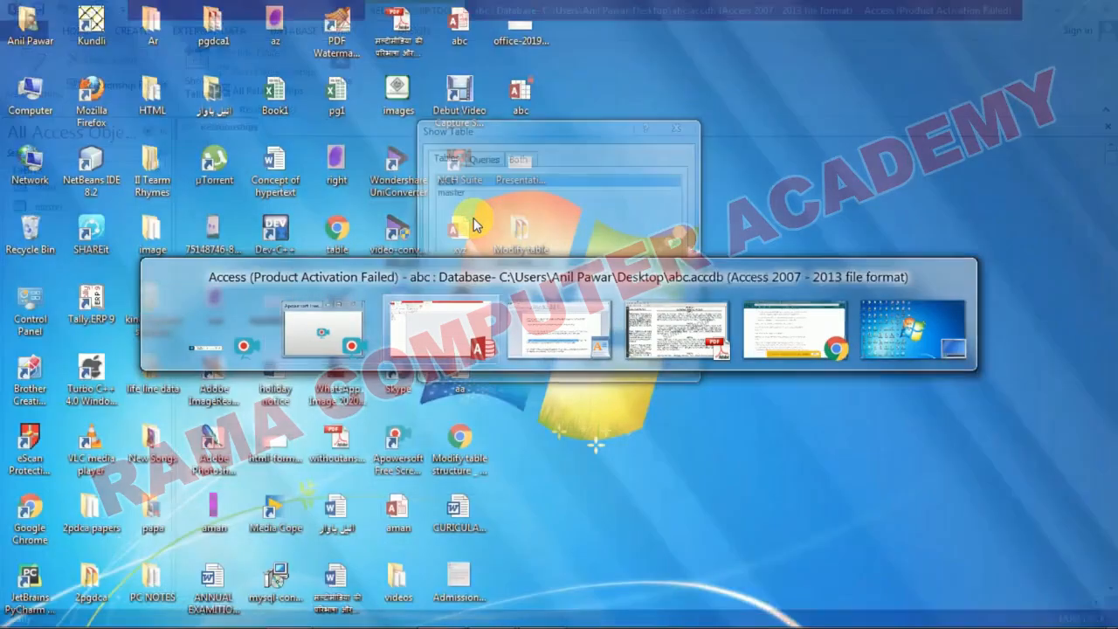
{"action": "key", "text": "alt+Tab"}
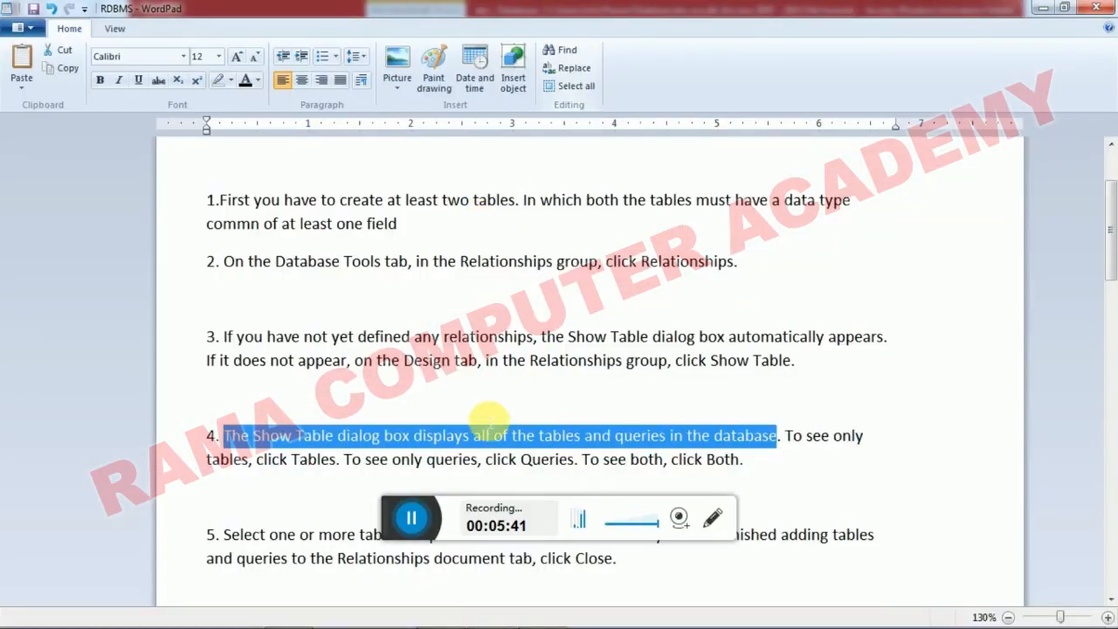
{"action": "scroll", "coordinate": [482, 419], "scroll_direction": "down", "scroll_amount": 4}
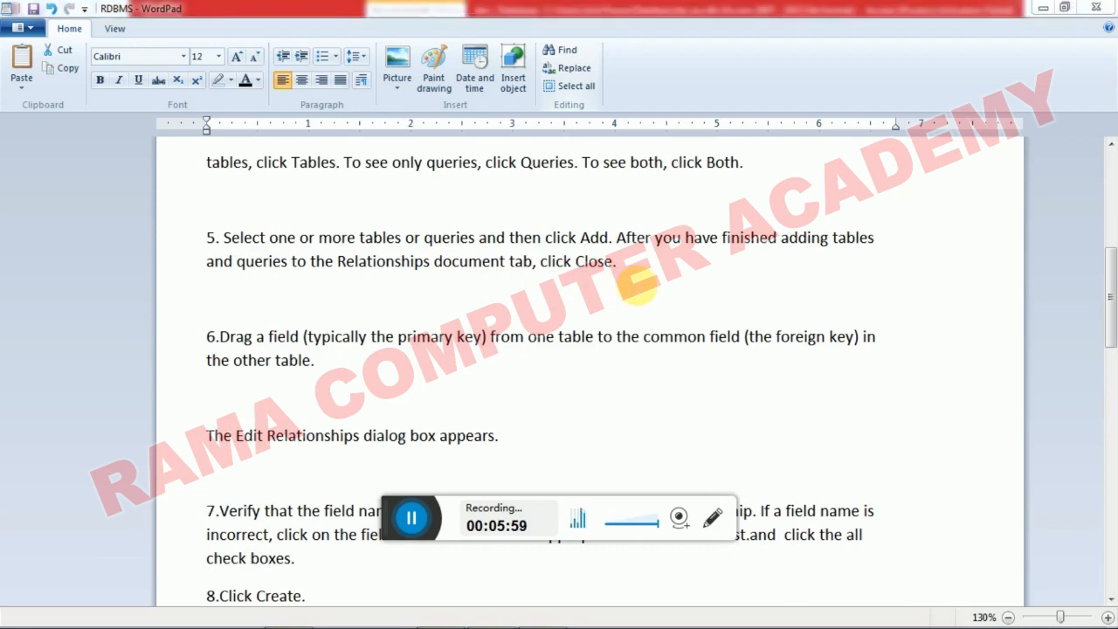
Switch to Access, add both the child and master tables to the Relationships window, and close the Show Table dialog.
{"action": "key", "text": "alt+Tab"}
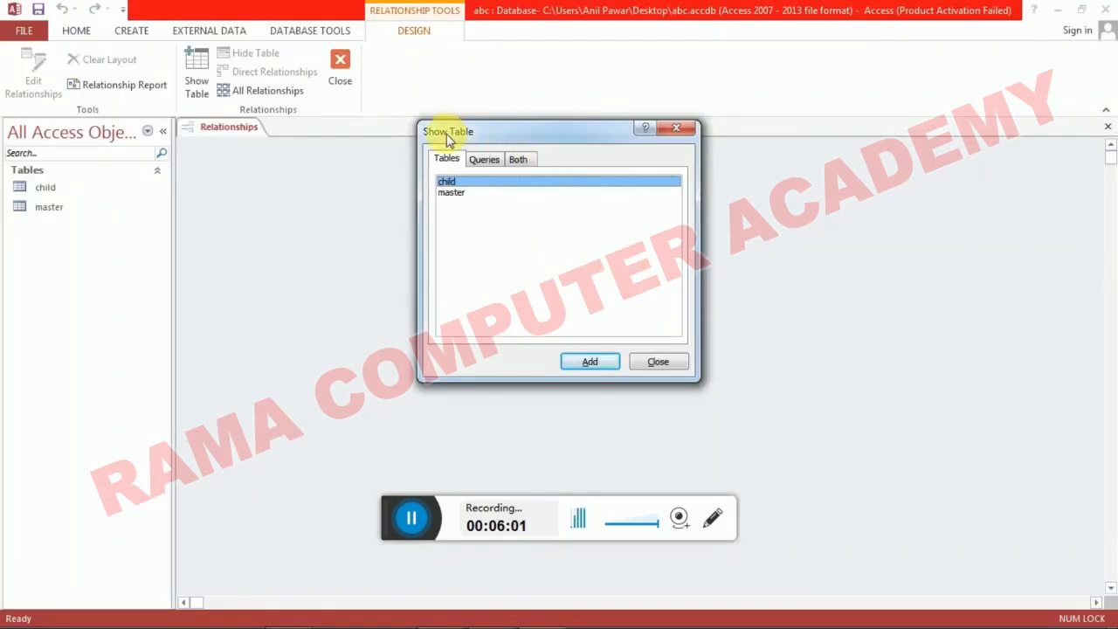
{"action": "left_click_drag", "start_coordinate": [540, 288], "coordinate": [468, 189]}
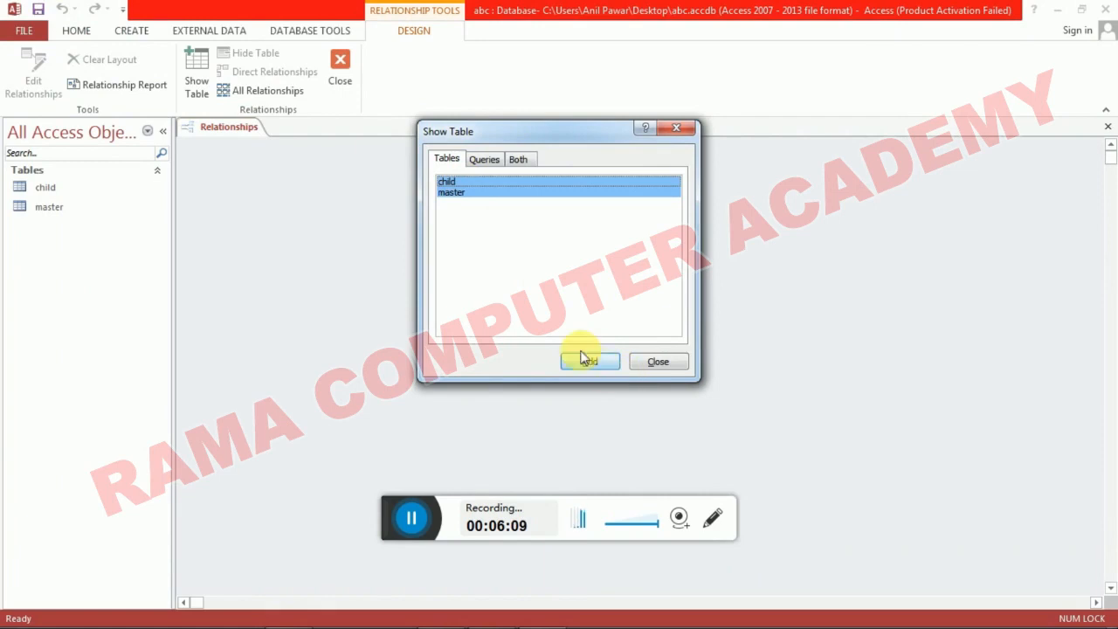
{"action": "left_click", "coordinate": [491, 249]}
{"action": "left_click_drag", "start_coordinate": [472, 186], "coordinate": [472, 181]}
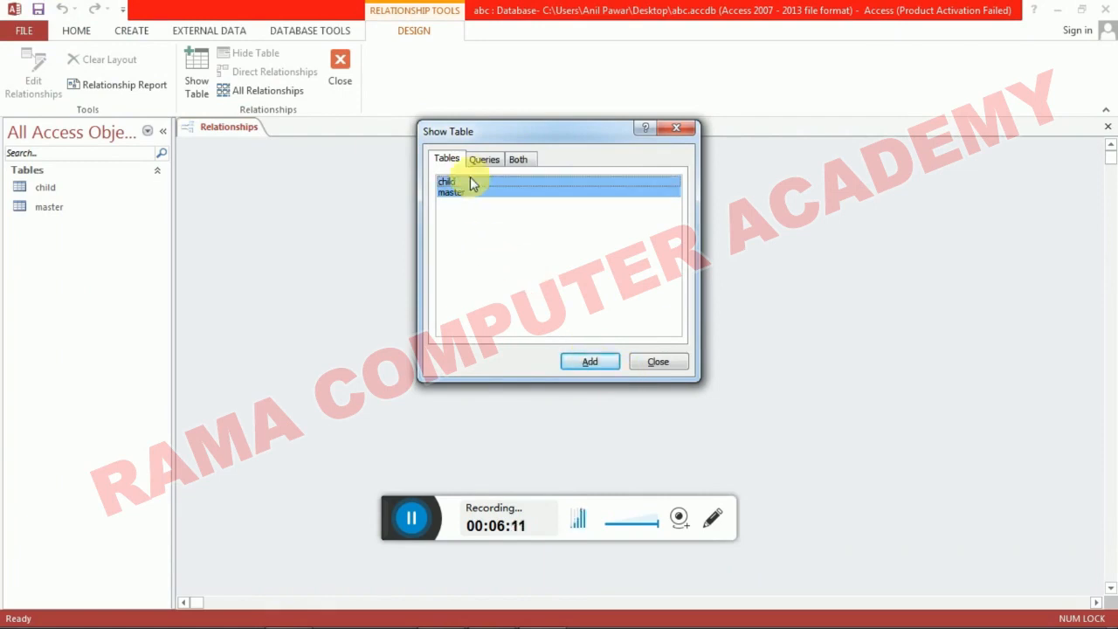
{"action": "left_click", "coordinate": [595, 363]}
{"action": "left_click_drag", "start_coordinate": [526, 137], "coordinate": [720, 140]}
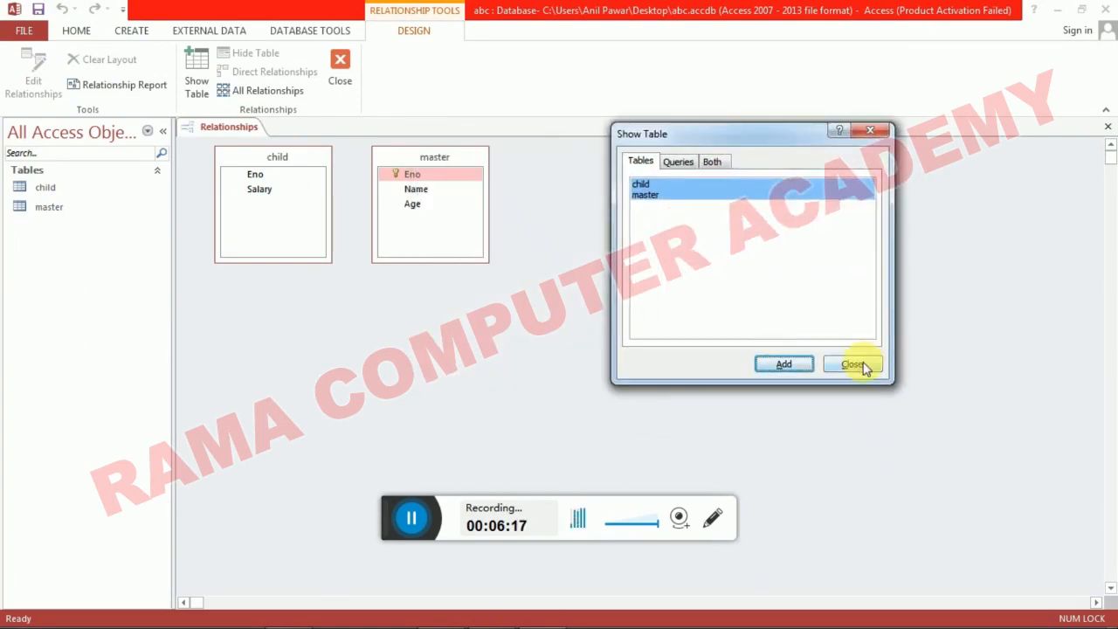
{"action": "left_click", "coordinate": [853, 364]}
Switch to the WordPad notes and read instruction 6 about connecting the primary key to the common field.
{"action": "key", "text": "alt+Tab"}
{"action": "scroll", "coordinate": [720, 423], "scroll_direction": "down", "scroll_amount": 4}
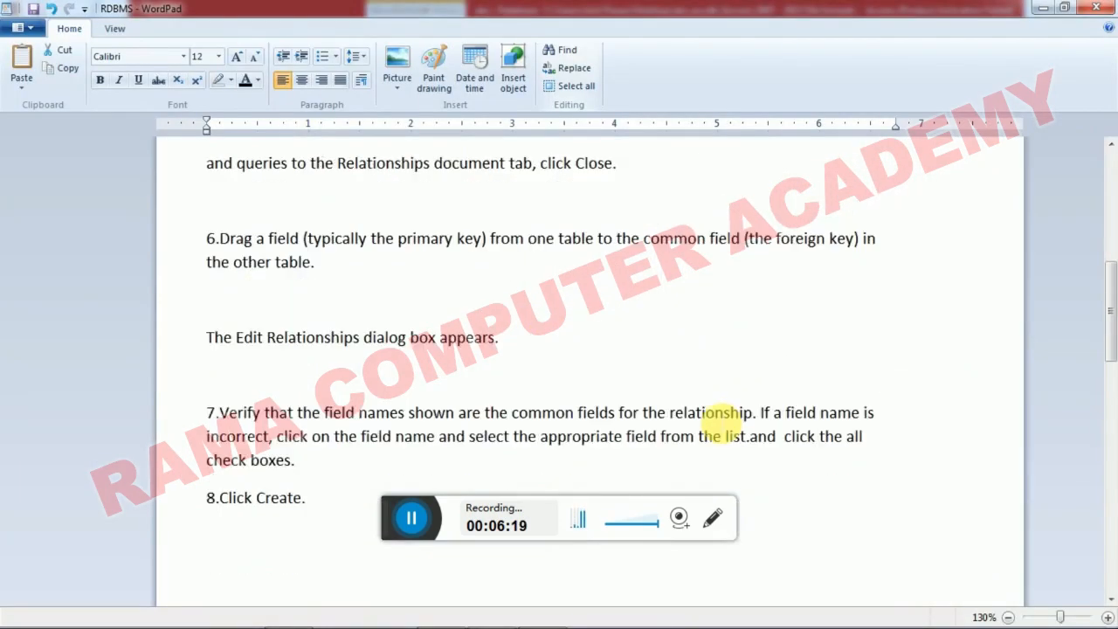
{"action": "scroll", "coordinate": [721, 424], "scroll_direction": "up", "scroll_amount": 2}
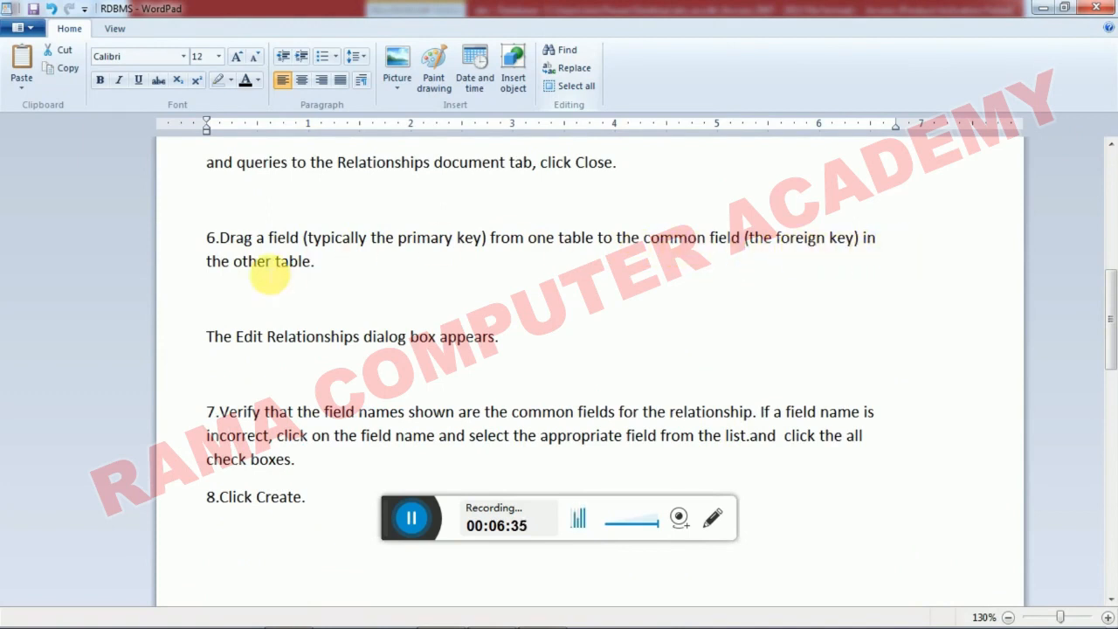
Back in Access, arrange the master and child tables apart and link master's Eno field to child's Eno field.
{"action": "key", "text": "alt+Tab"}
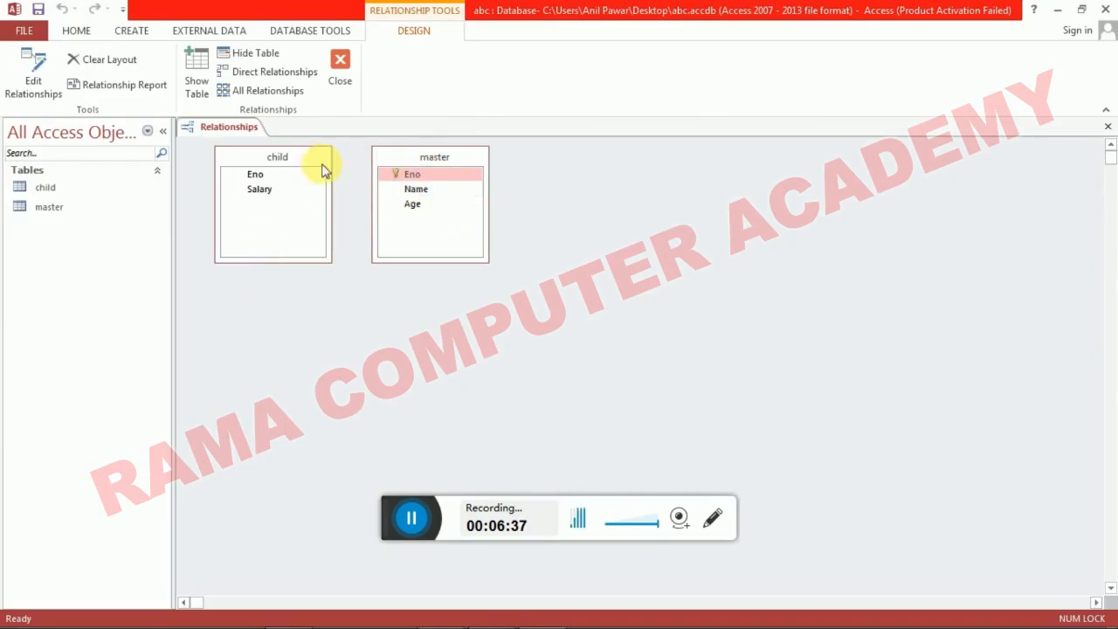
{"action": "left_click_drag", "start_coordinate": [305, 161], "coordinate": [865, 232]}
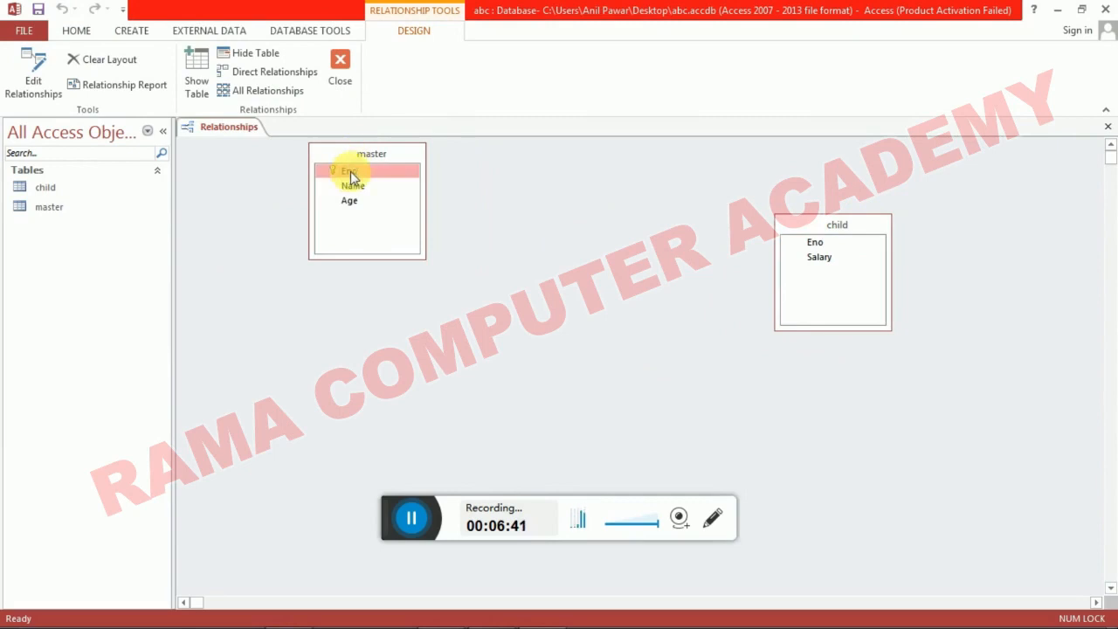
{"action": "left_click_drag", "start_coordinate": [352, 180], "coordinate": [527, 203]}
{"action": "left_click_drag", "start_coordinate": [725, 240], "coordinate": [807, 253]}
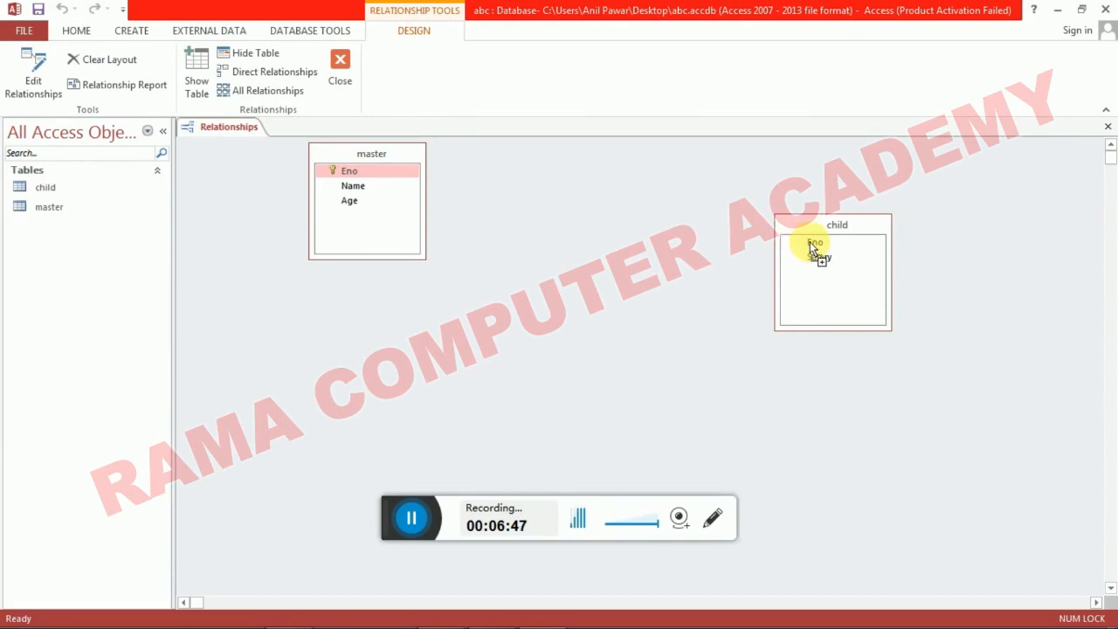
{"action": "left_click_drag", "start_coordinate": [811, 249], "coordinate": [809, 246]}
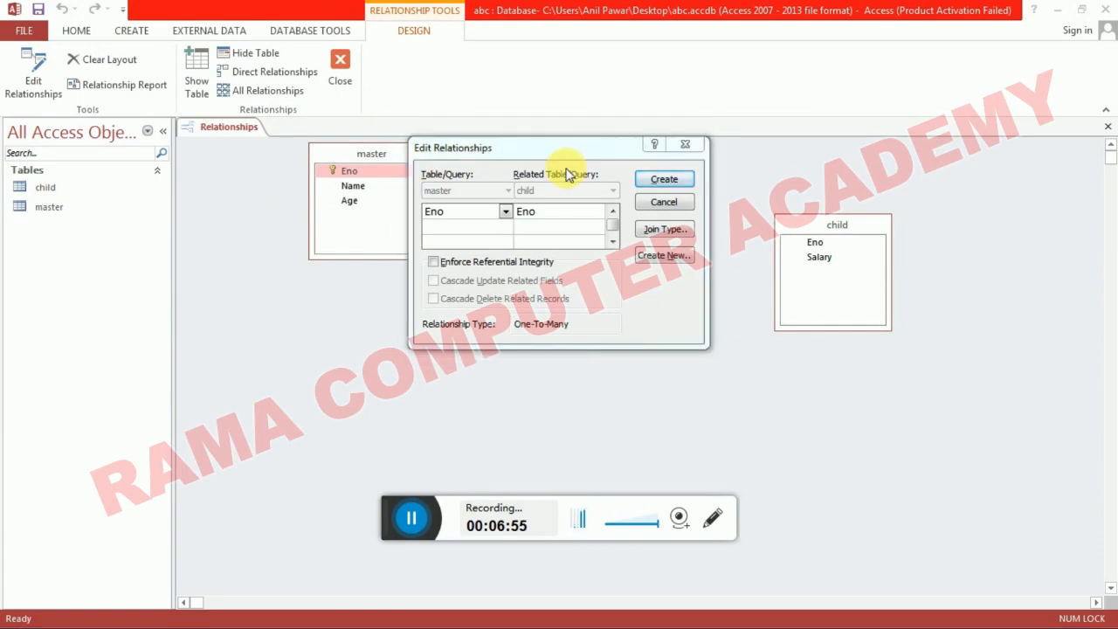
Switch to the WordPad notes and find the passage about the Edit Relationships dialog box.
{"action": "key", "text": "alt+Tab"}
{"action": "key", "text": "alt+Tab"}
{"action": "key", "text": "alt+Tab"}
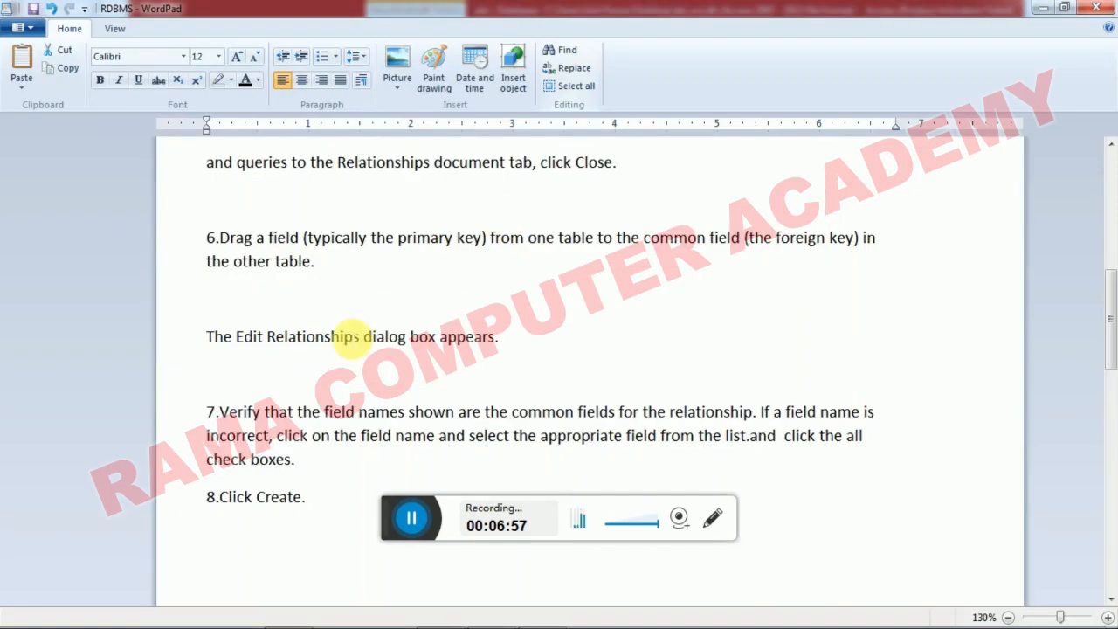
{"action": "scroll", "coordinate": [289, 425], "scroll_direction": "down", "scroll_amount": 3}
{"action": "scroll", "coordinate": [293, 425], "scroll_direction": "down", "scroll_amount": 2}
{"action": "scroll", "coordinate": [242, 297], "scroll_direction": "up", "scroll_amount": 3}
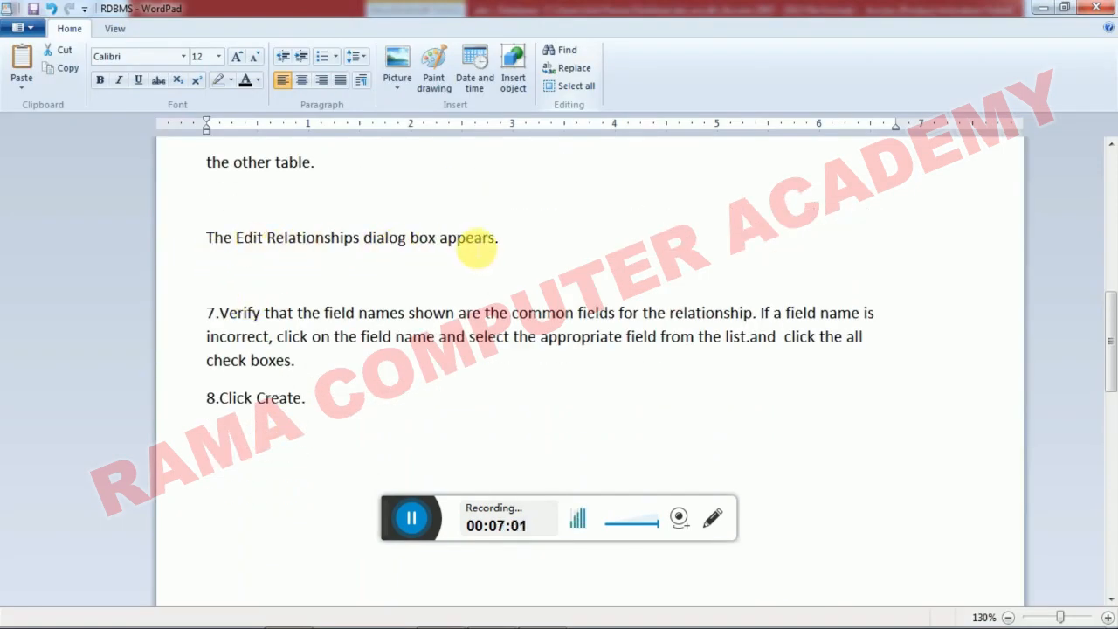
Read instruction 7 in the notes about verifying the common fields, and return to the Edit Relationships dialog in Access.
{"action": "key", "text": "alt+Tab"}
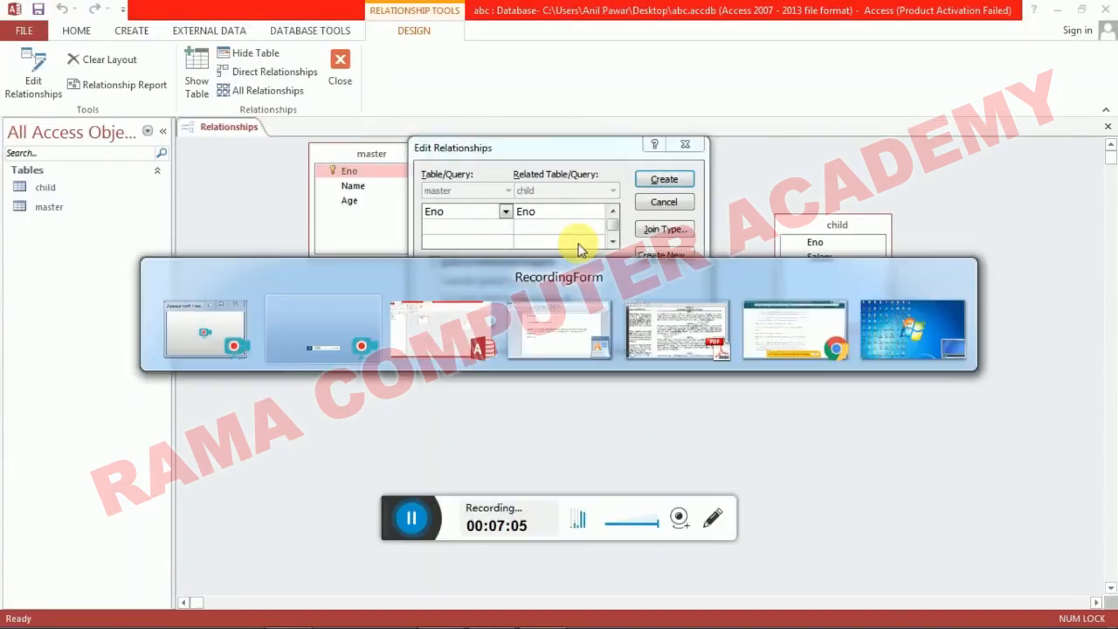
{"action": "key", "text": "alt+Tab"}
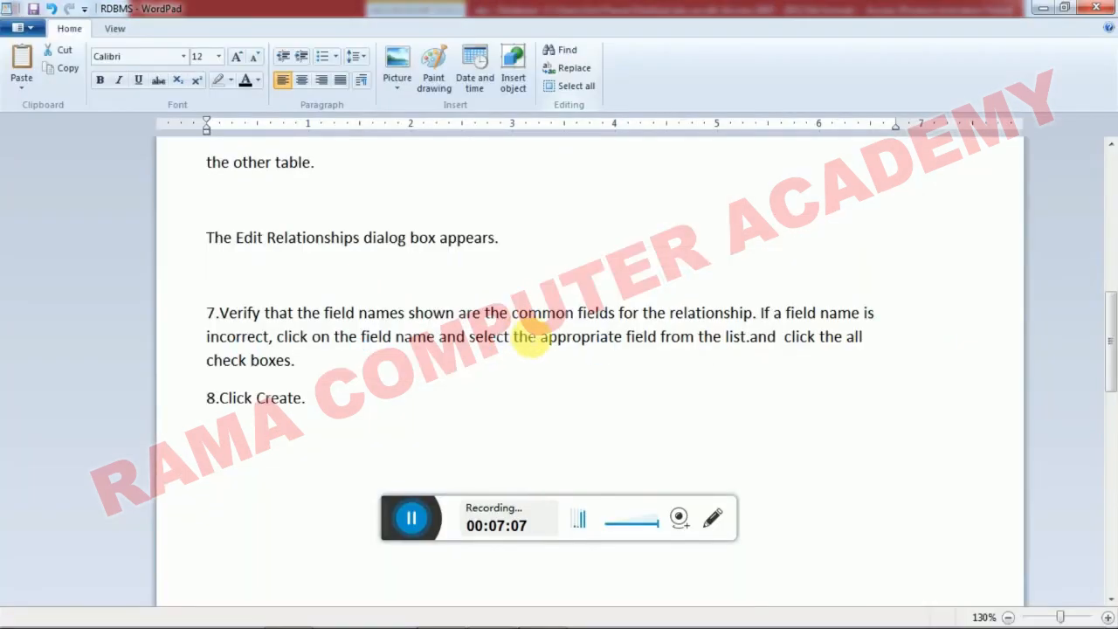
{"action": "left_click_drag", "start_coordinate": [220, 313], "coordinate": [740, 308]}
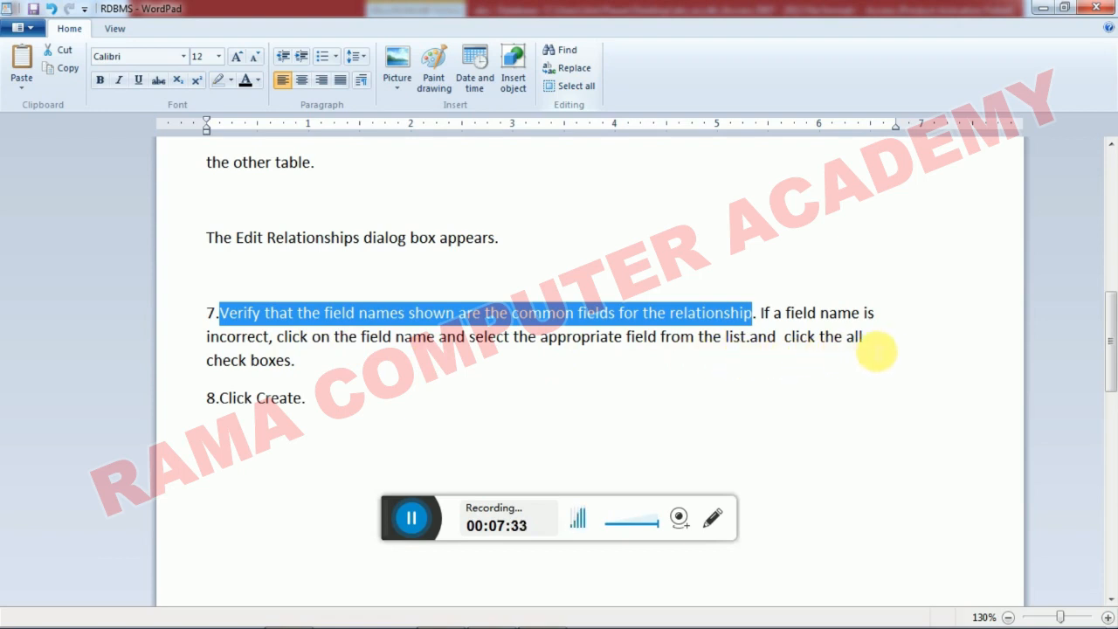
{"action": "key", "text": "alt+Tab"}
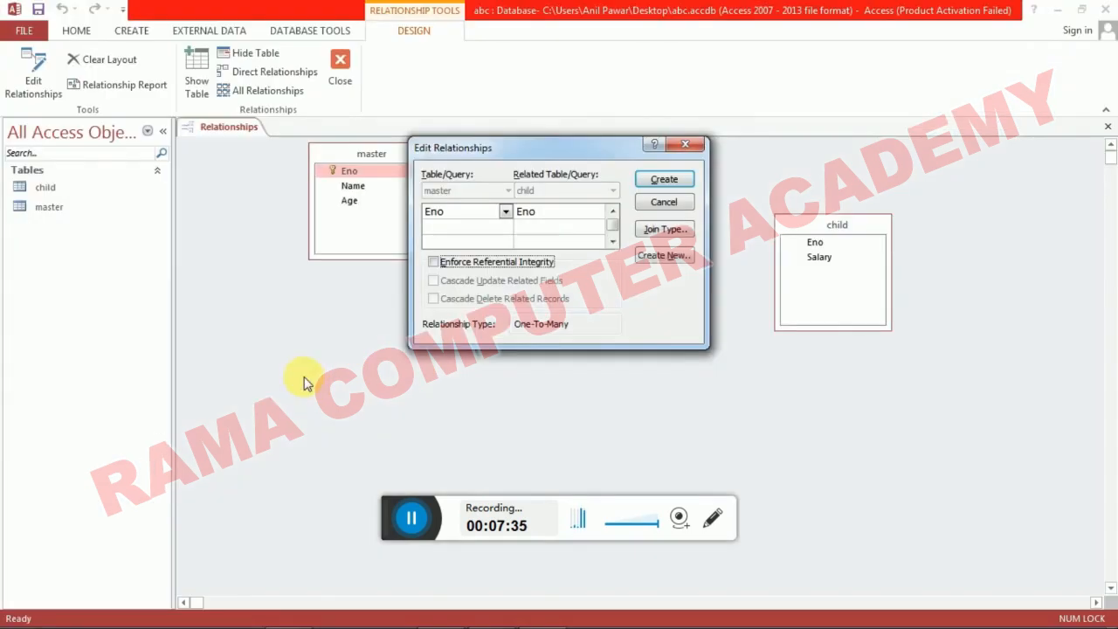
Verify in the Edit Relationships dialog that Eno is the field chosen for both the master and child tables.
{"action": "left_click_drag", "start_coordinate": [442, 154], "coordinate": [413, 189]}
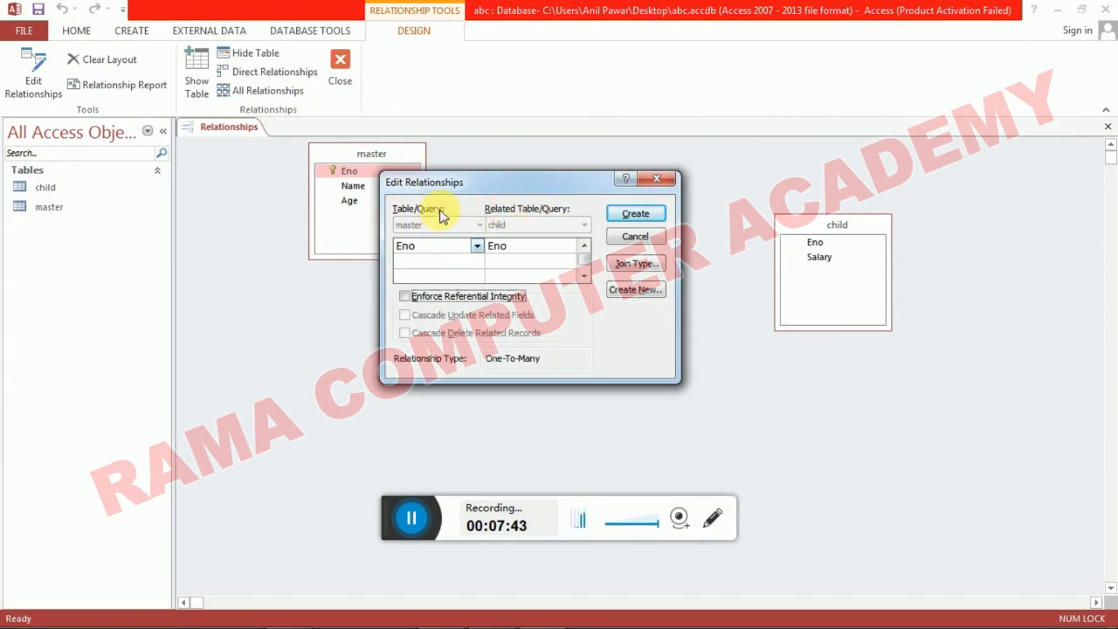
{"action": "left_click", "coordinate": [463, 248]}
{"action": "left_click", "coordinate": [536, 247]}
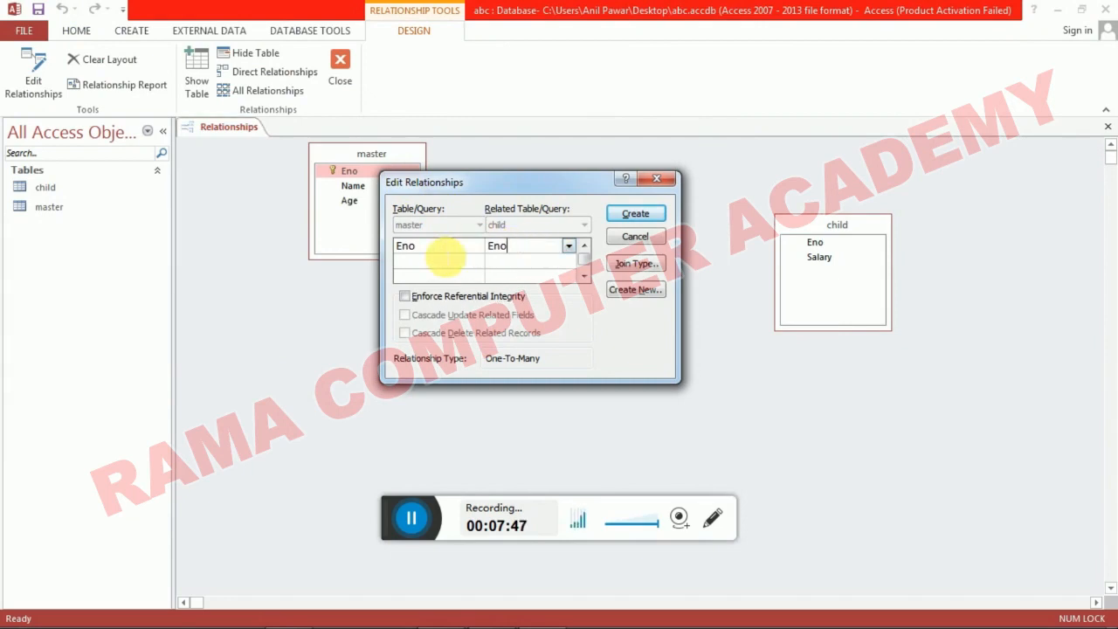
{"action": "left_click", "coordinate": [443, 251]}
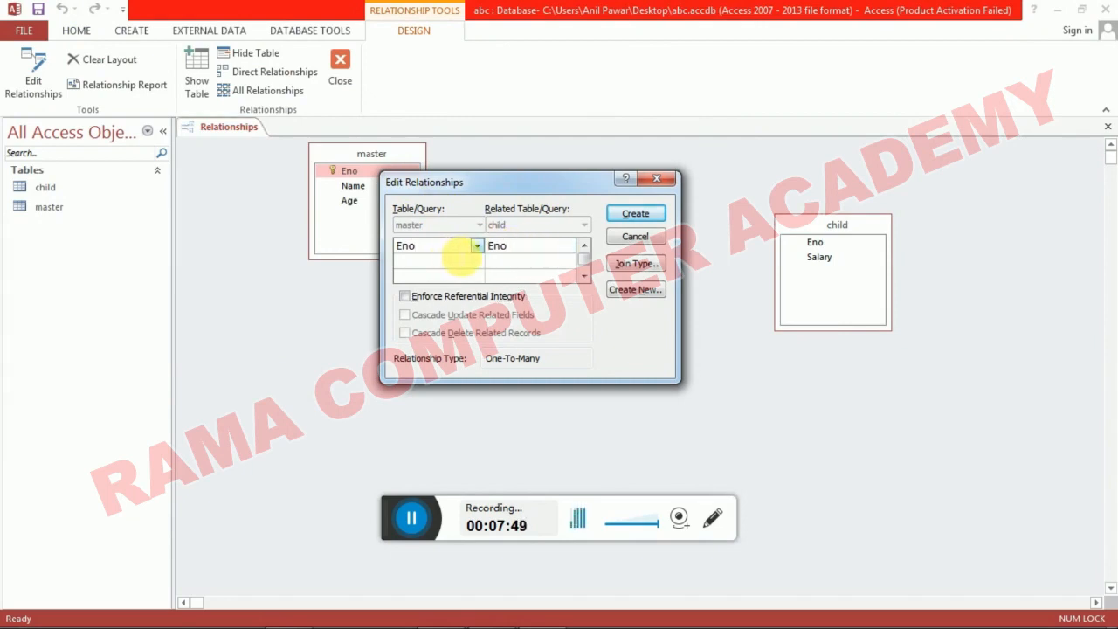
{"action": "left_click", "coordinate": [564, 249]}
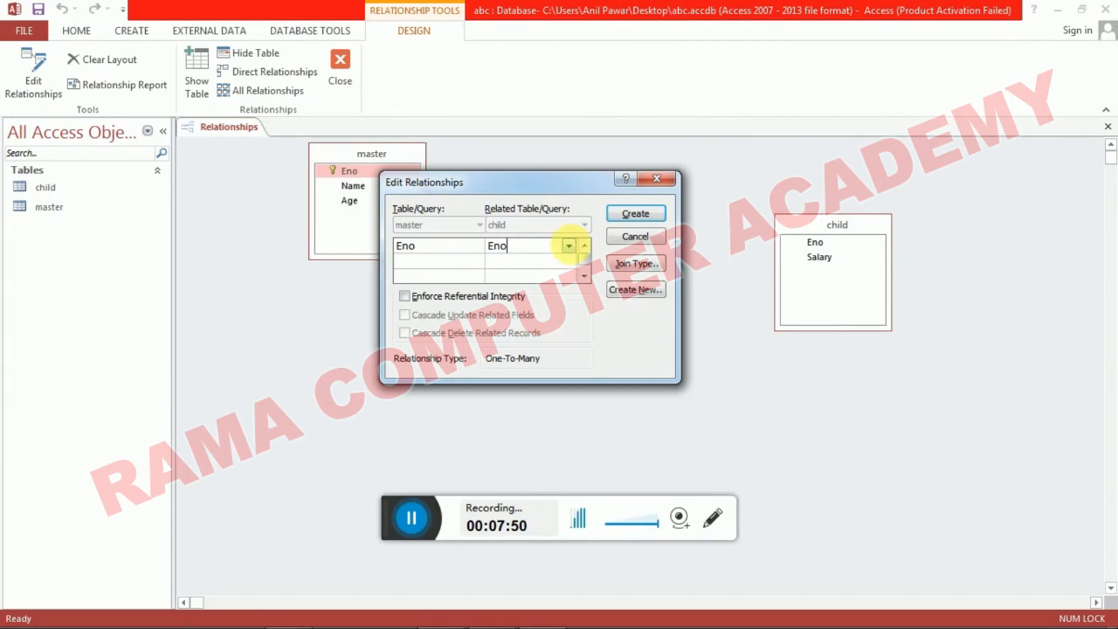
{"action": "left_click", "coordinate": [569, 248]}
{"action": "left_click", "coordinate": [549, 260]}
{"action": "left_click", "coordinate": [476, 247]}
{"action": "left_click", "coordinate": [476, 246]}
{"action": "left_click", "coordinate": [463, 257]}
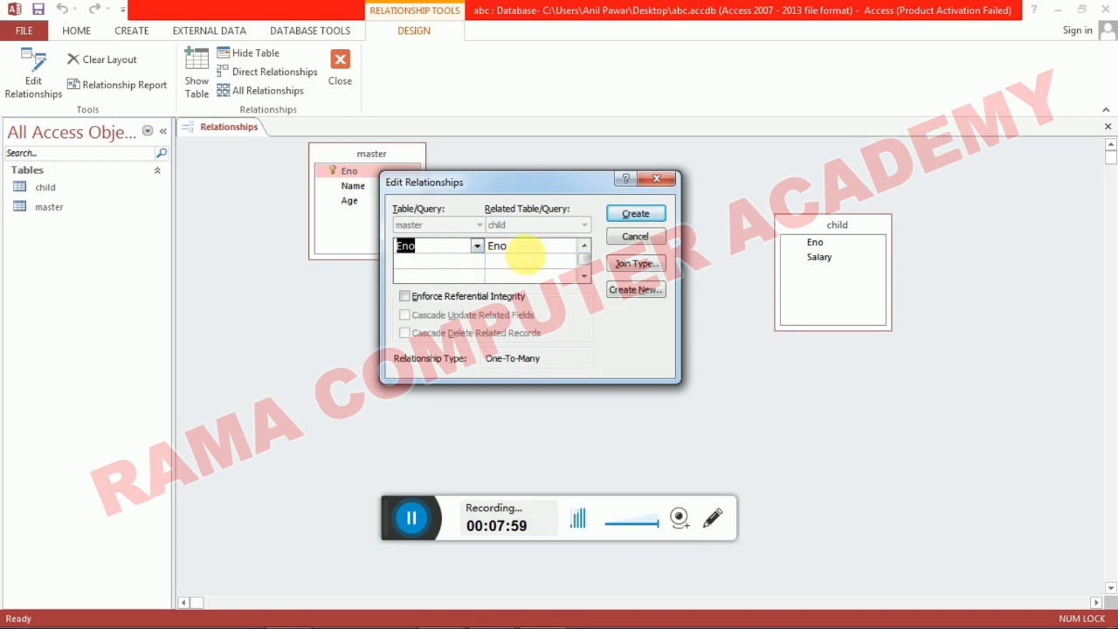
{"action": "left_click", "coordinate": [514, 250]}
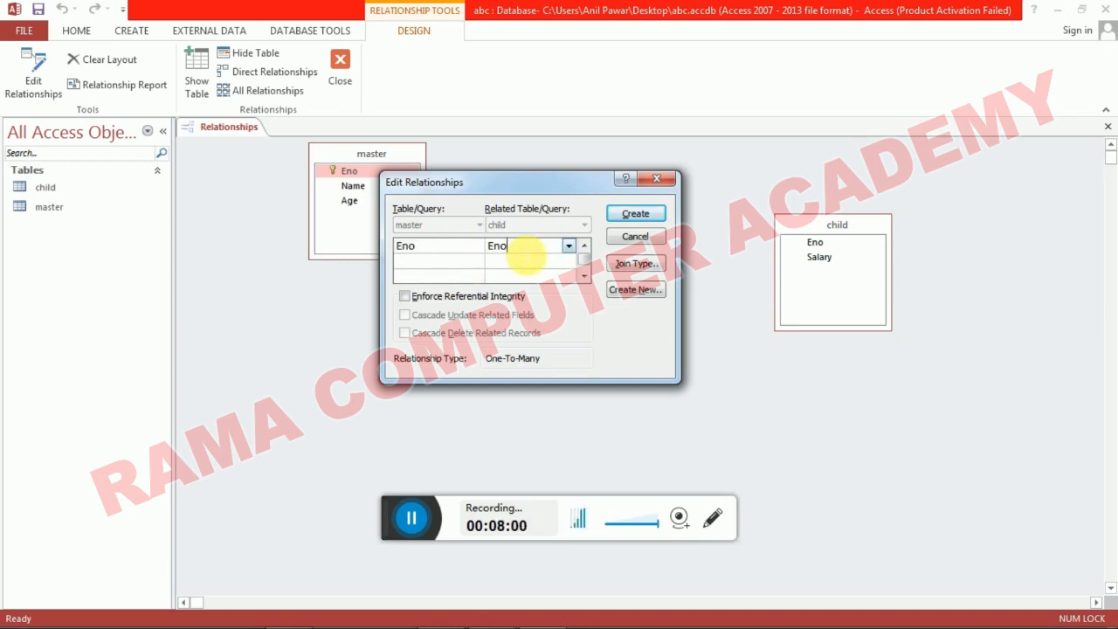
Enable Enforce Referential Integrity, Cascade Update Related Fields and Cascade Delete Related Records, and create the relationship between master and child.
{"action": "left_click", "coordinate": [404, 296]}
{"action": "left_click", "coordinate": [404, 315]}
{"action": "left_click", "coordinate": [404, 335]}
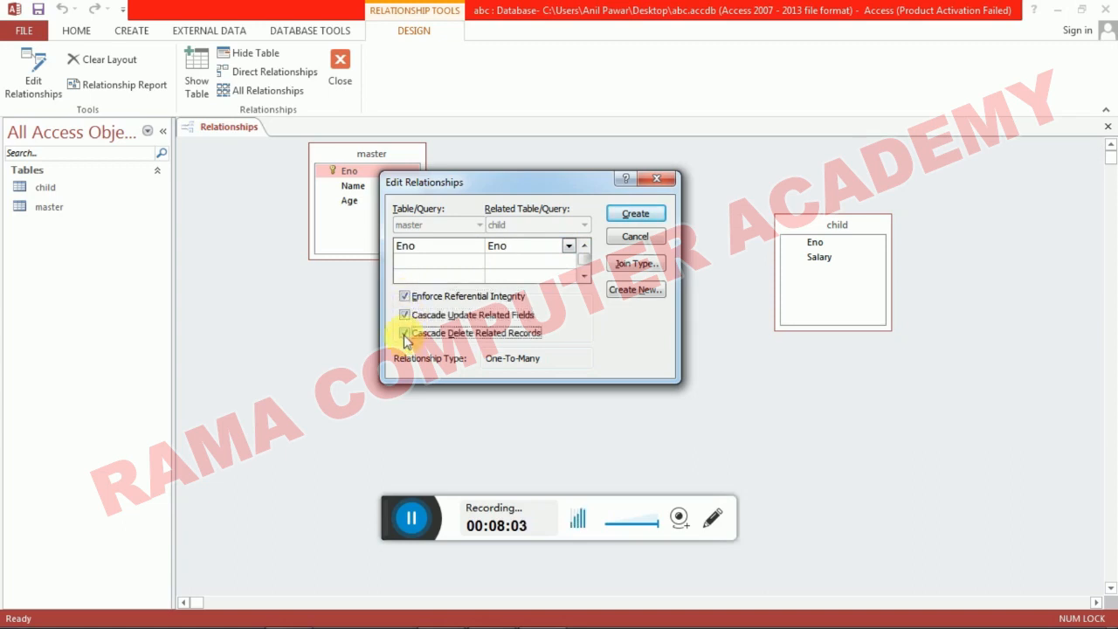
{"action": "left_click", "coordinate": [639, 216]}
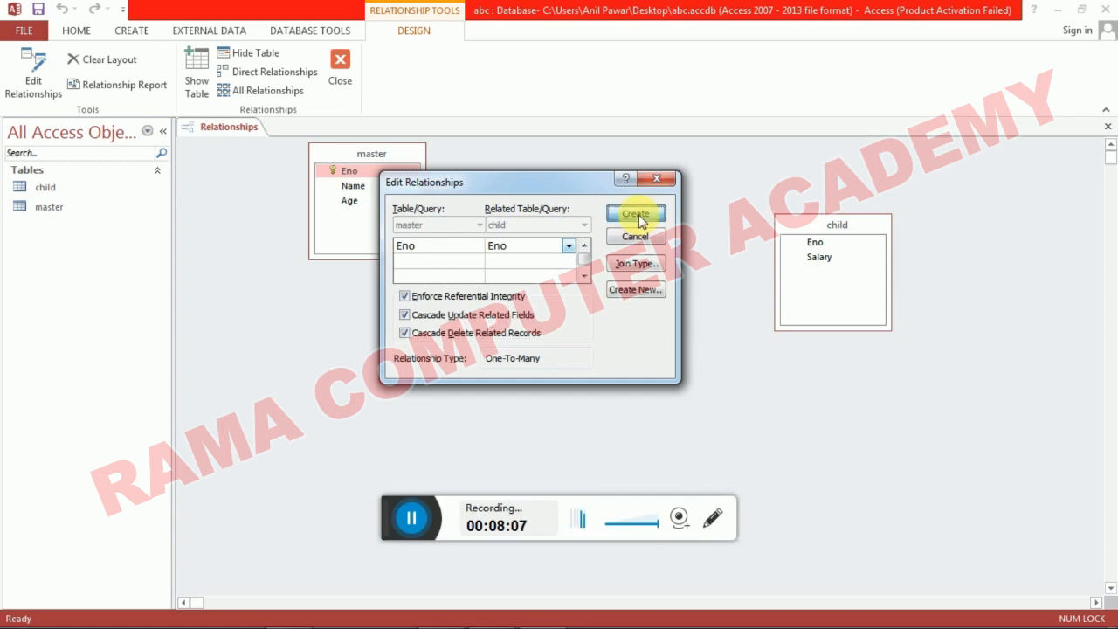
Switch to the WordPad notes, check the instructions for creating the relationship, and return to Access.
{"action": "key", "text": "alt+Tab"}
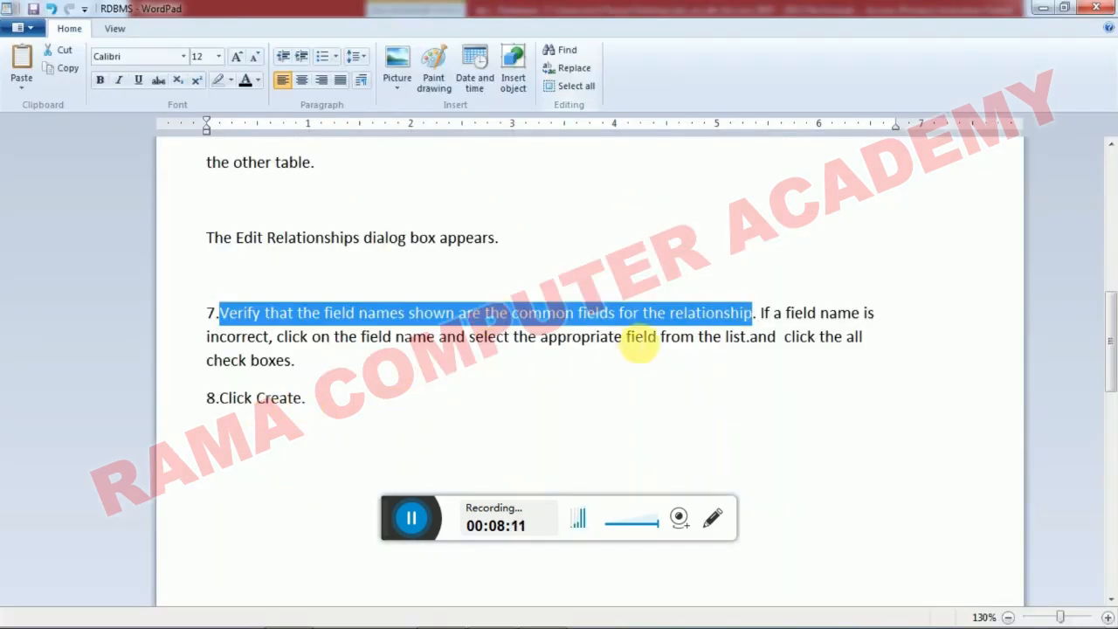
{"action": "scroll", "coordinate": [639, 341], "scroll_direction": "down", "scroll_amount": 5}
{"action": "scroll", "coordinate": [638, 345], "scroll_direction": "up", "scroll_amount": 5}
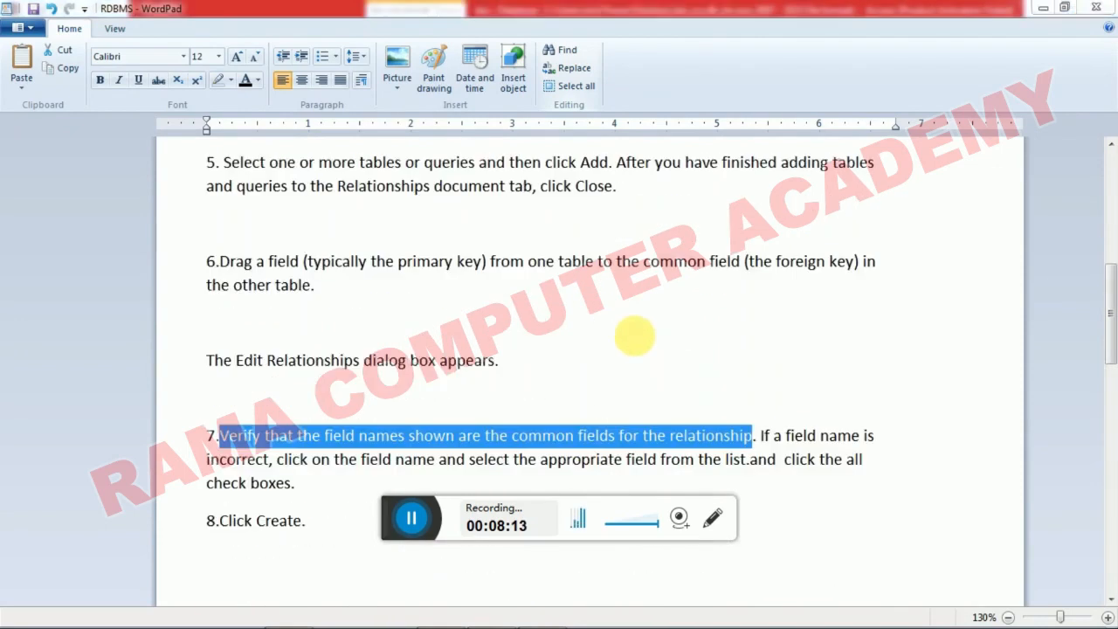
{"action": "key", "text": "alt+Tab"}
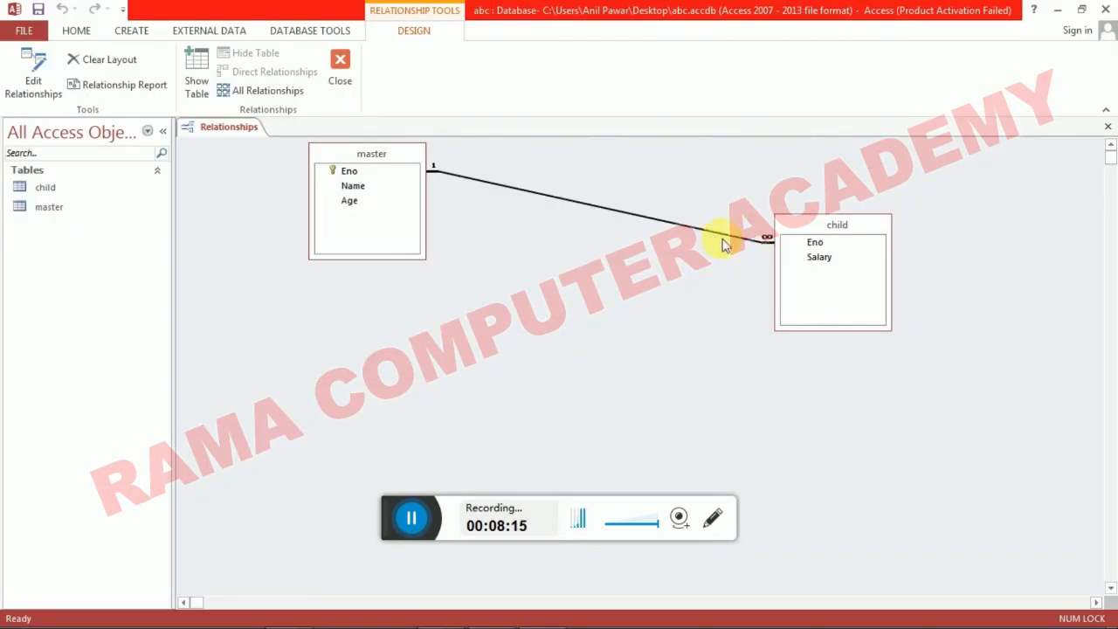
Move the child table lower in the relationship diagram, and close the Relationships window, saving its layout.
{"action": "left_click_drag", "start_coordinate": [831, 231], "coordinate": [863, 319]}
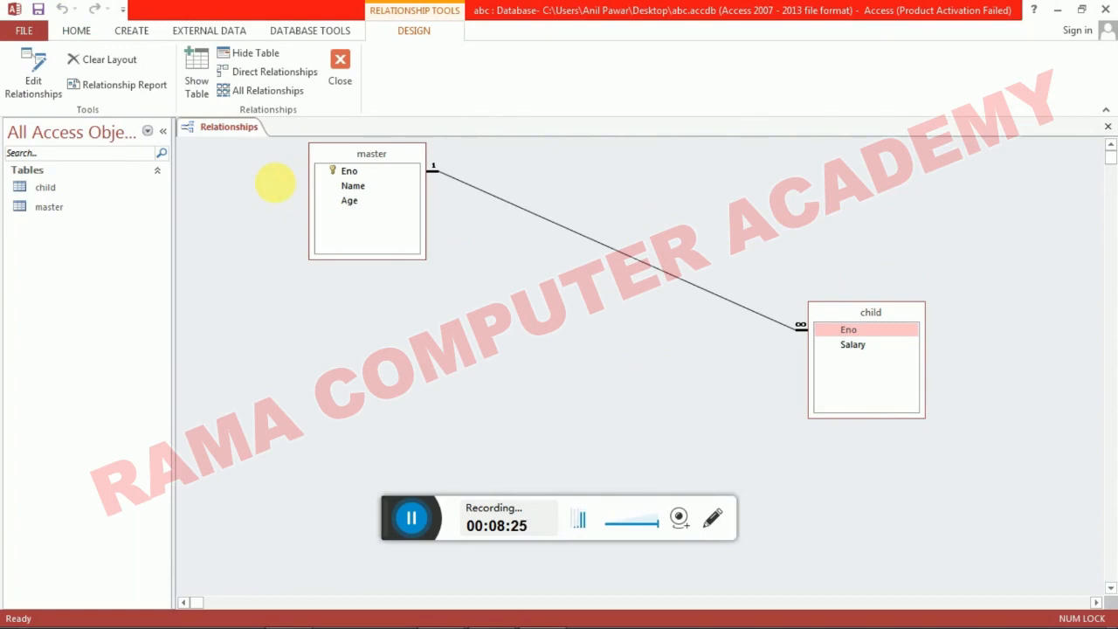
{"action": "key", "text": "ctrl+w"}
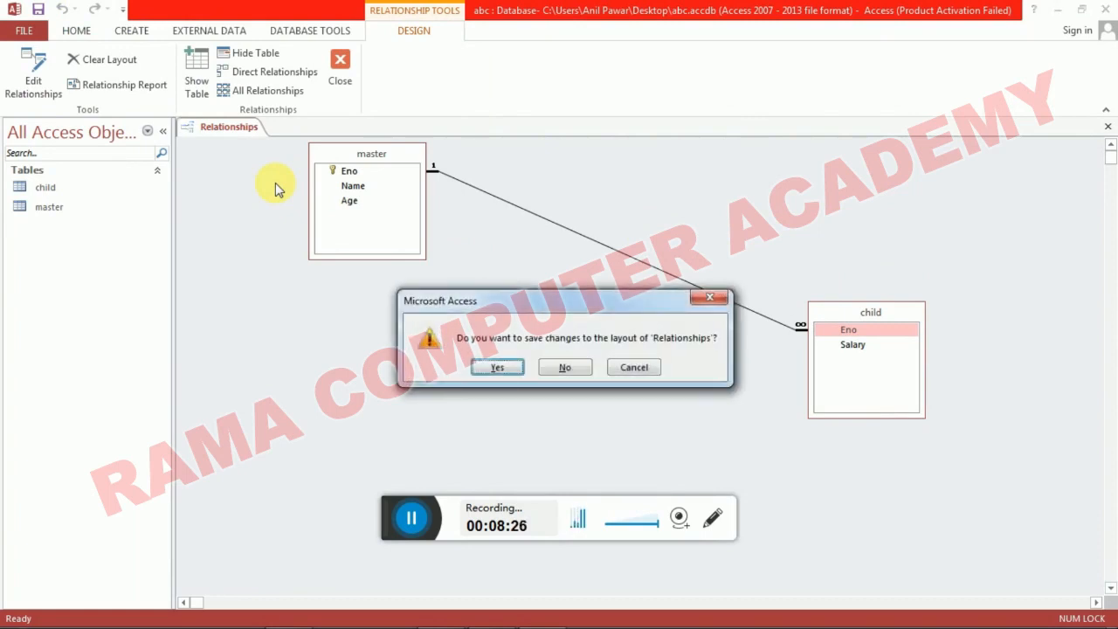
{"action": "left_click", "coordinate": [497, 367]}
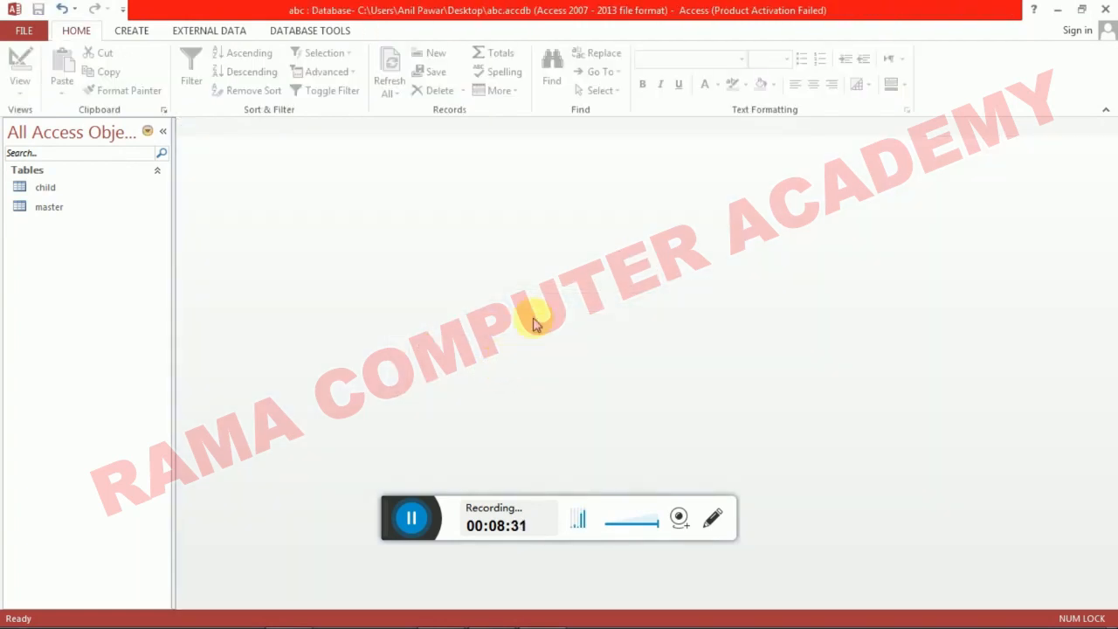
Switch to the WordPad notes and read the "Delete a table relationship" section through its first instruction.
{"action": "key", "text": "alt+Tab"}
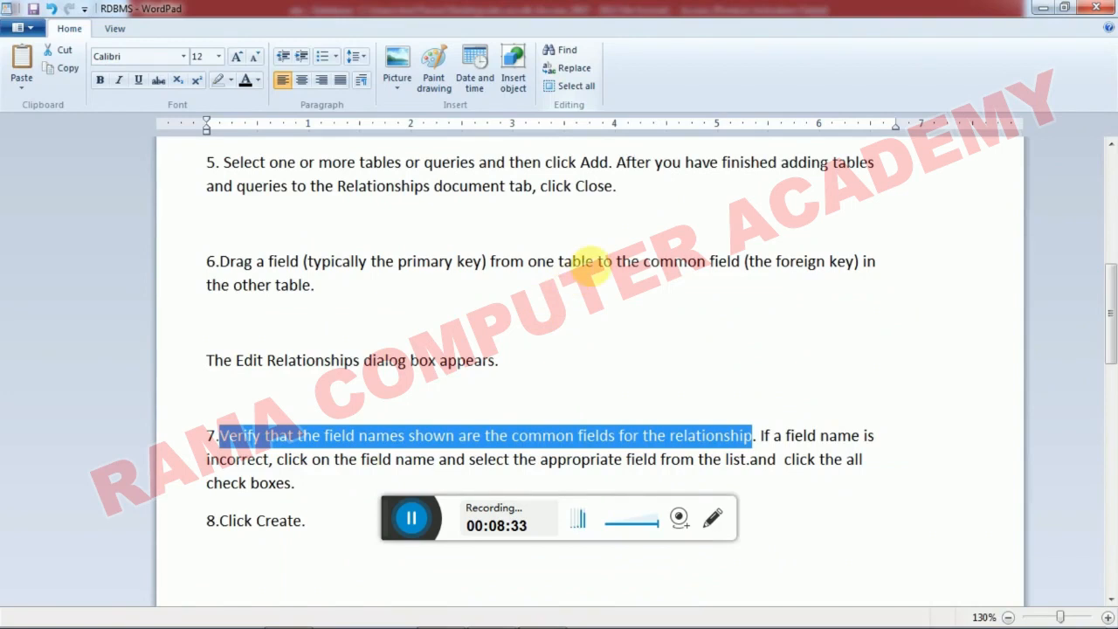
{"action": "key", "text": "alt+Tab"}
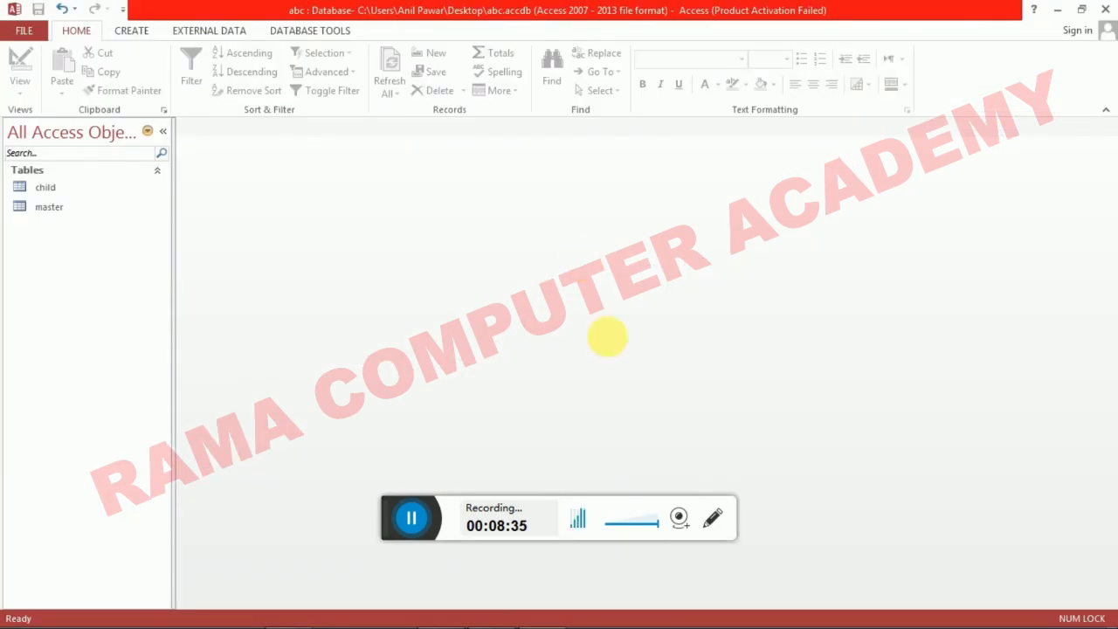
{"action": "key", "text": "alt+Tab"}
{"action": "scroll", "coordinate": [419, 399], "scroll_direction": "down", "scroll_amount": 15}
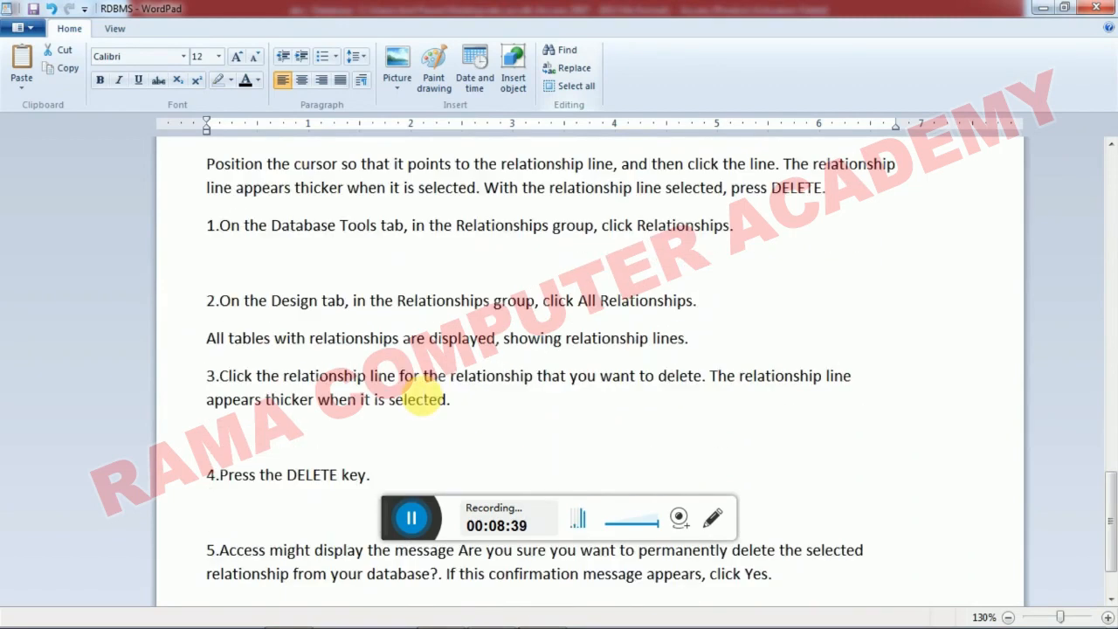
{"action": "scroll", "coordinate": [420, 399], "scroll_direction": "up", "scroll_amount": 3}
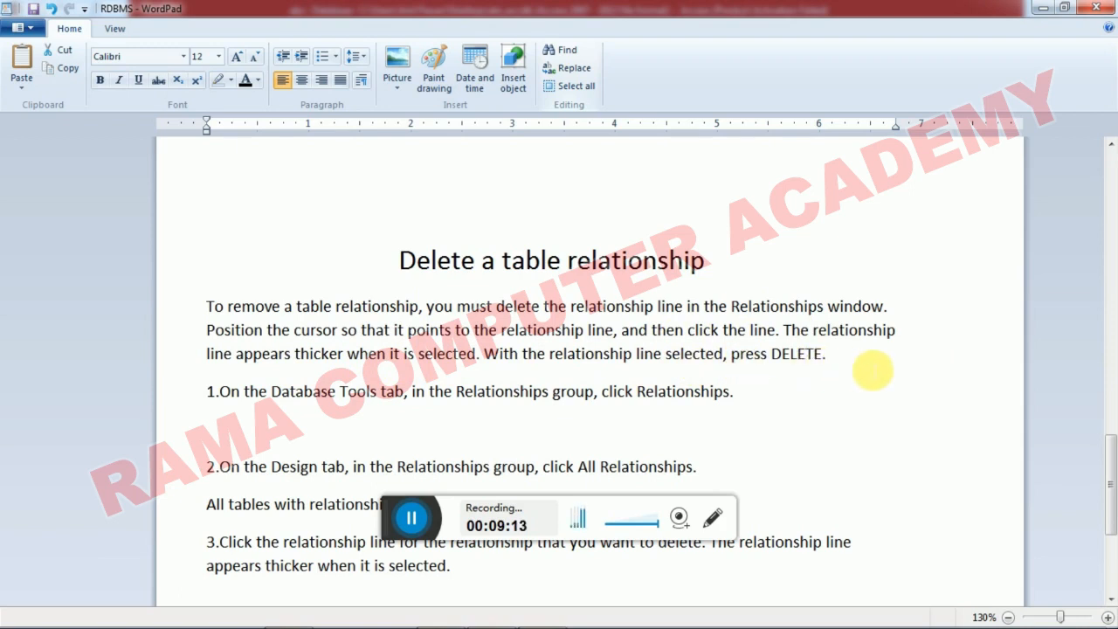
{"action": "scroll", "coordinate": [867, 371], "scroll_direction": "down", "scroll_amount": 3}
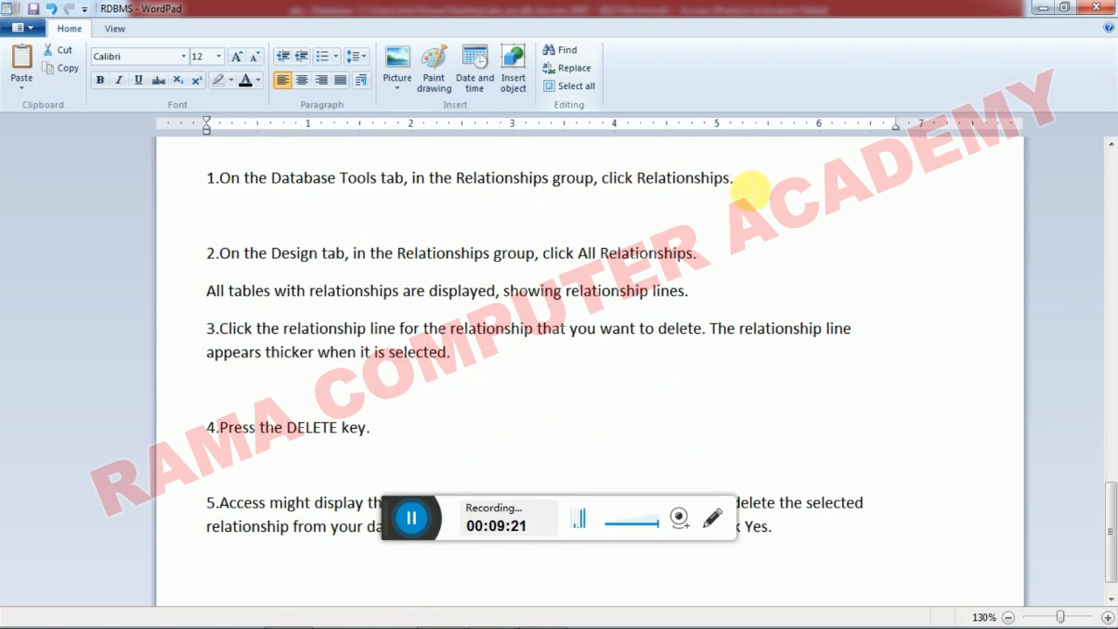
Switch back to Access and reopen the Relationships window showing the master and child tables.
{"action": "key", "text": "alt+Tab"}
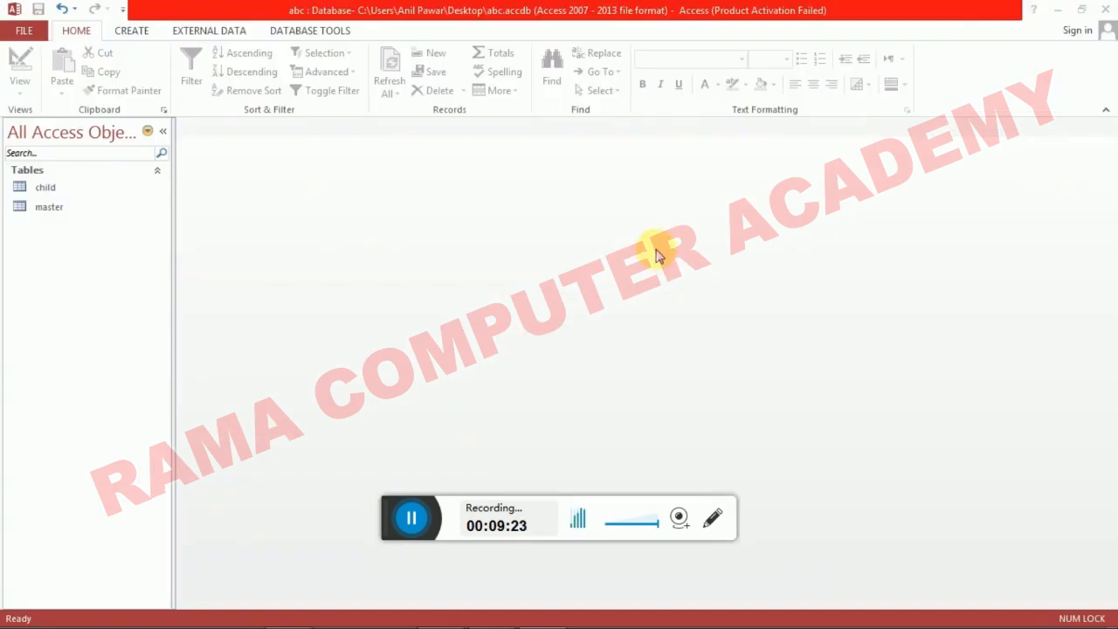
{"action": "left_click", "coordinate": [298, 35]}
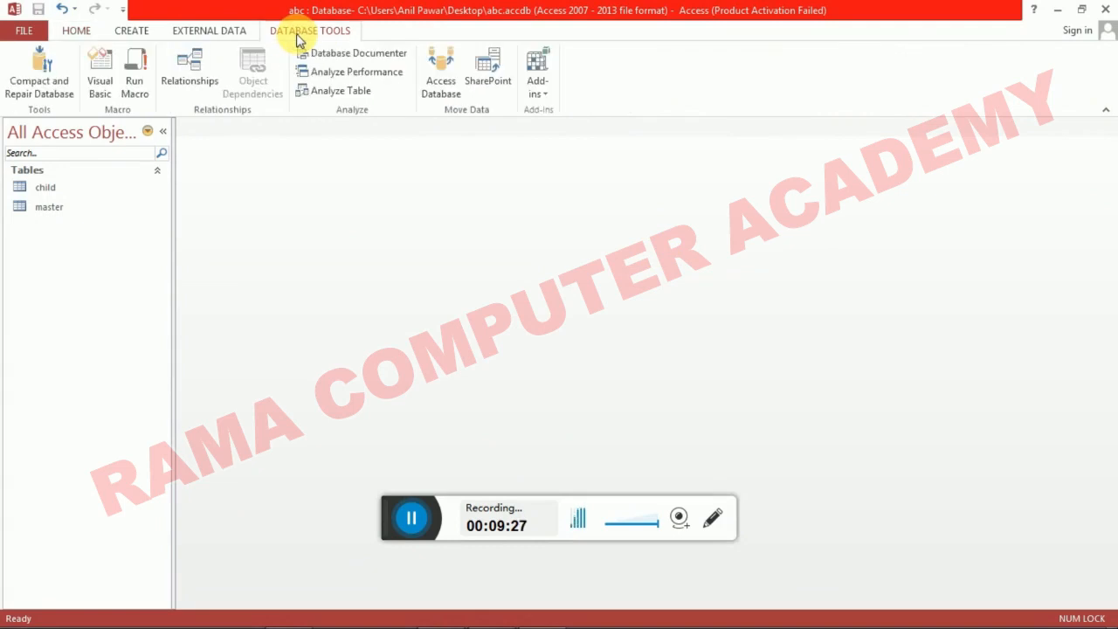
{"action": "left_click", "coordinate": [200, 84]}
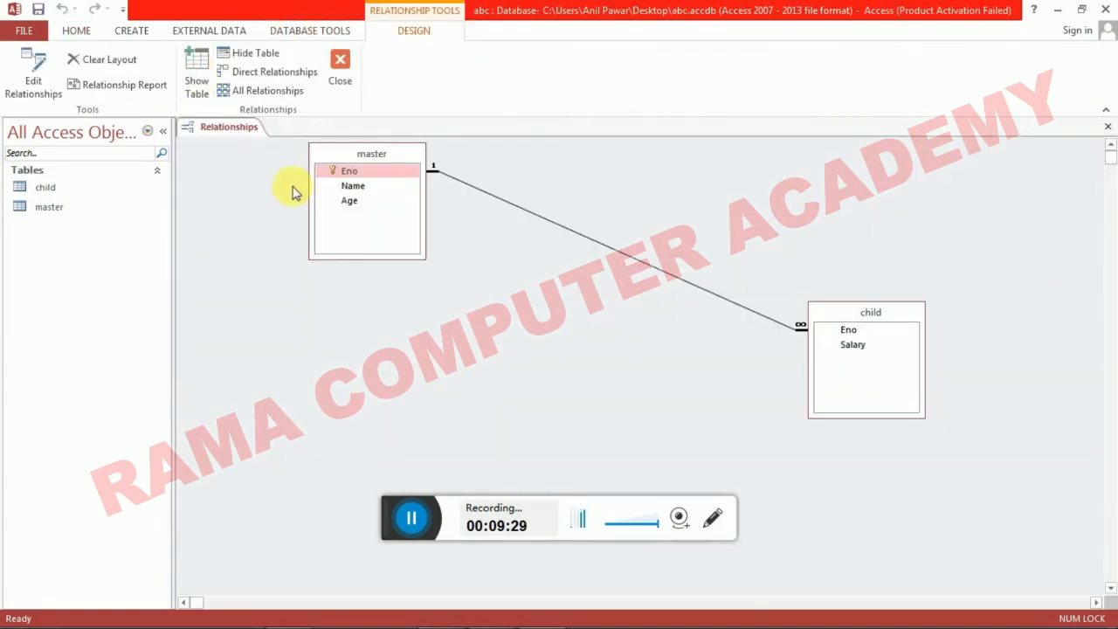
Check the next deletion instruction in the WordPad notes, and in Access spread the master and child tables farther apart.
{"action": "key", "text": "alt+Tab"}
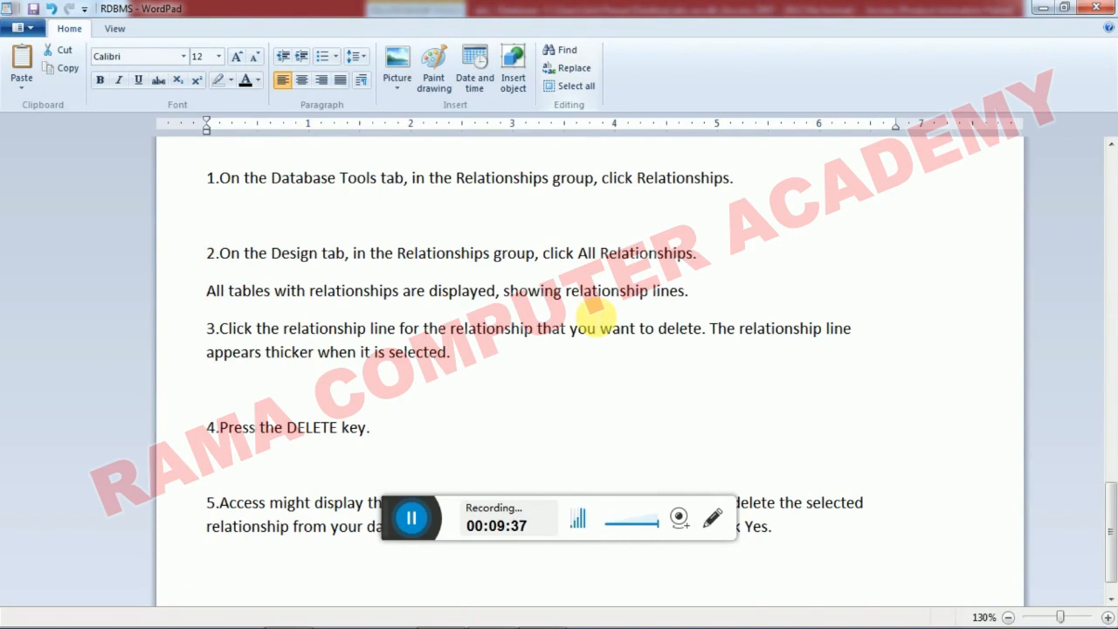
{"action": "key", "text": "alt+Tab"}
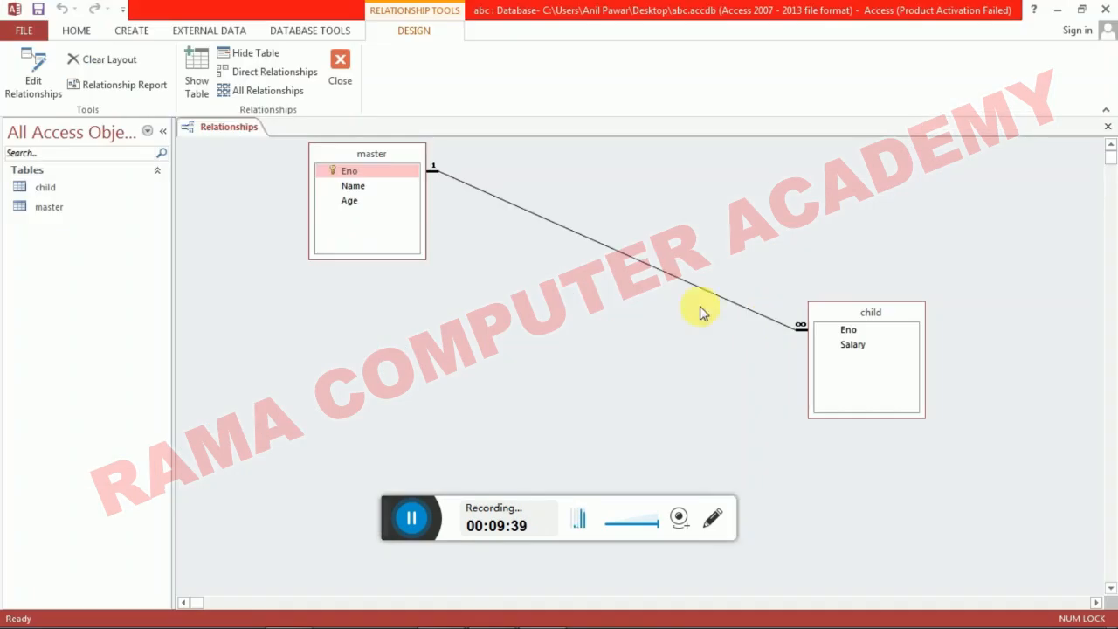
{"action": "left_click_drag", "start_coordinate": [407, 155], "coordinate": [357, 167]}
{"action": "left_click_drag", "start_coordinate": [828, 312], "coordinate": [873, 329]}
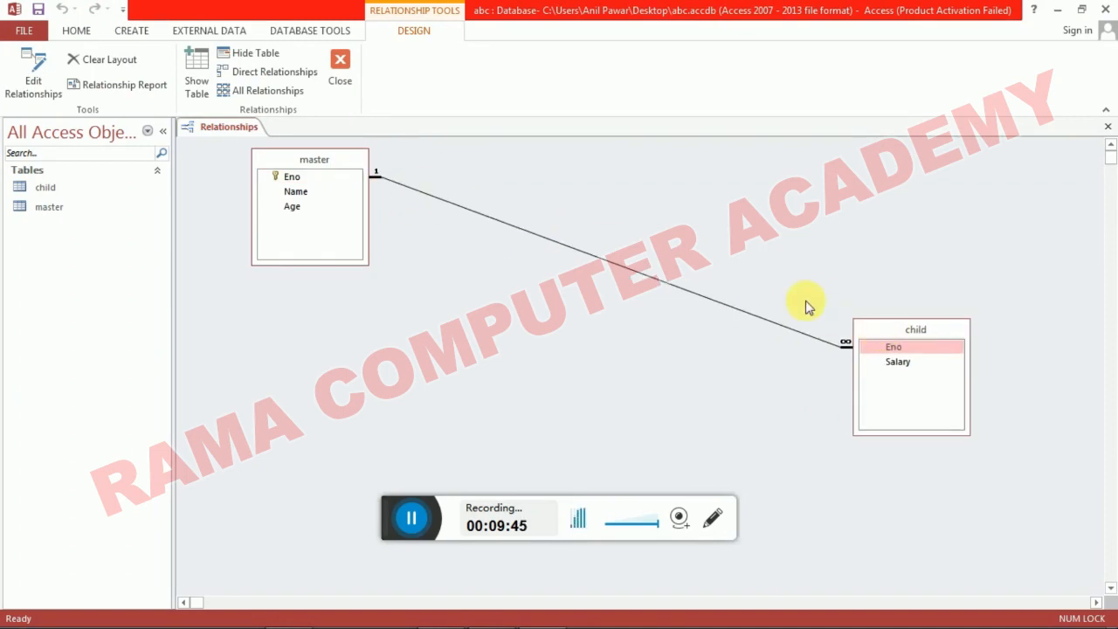
Read the WordPad instructions on selecting and deleting a relationship line, comparing them with the diagram in Access.
{"action": "key", "text": "alt+Tab"}
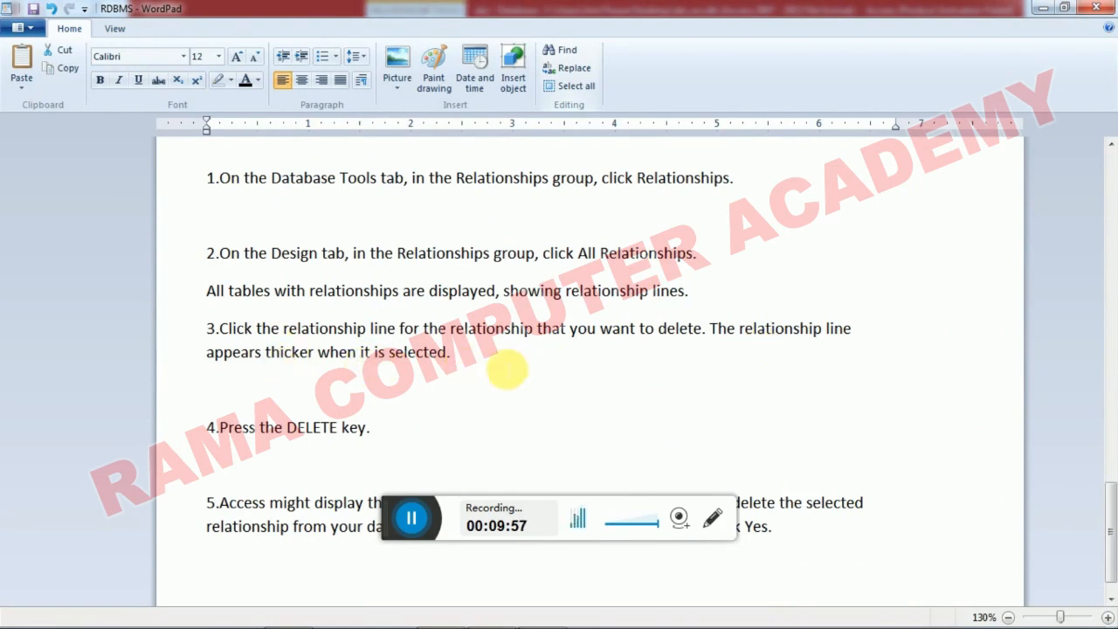
{"action": "key", "text": "alt+Tab"}
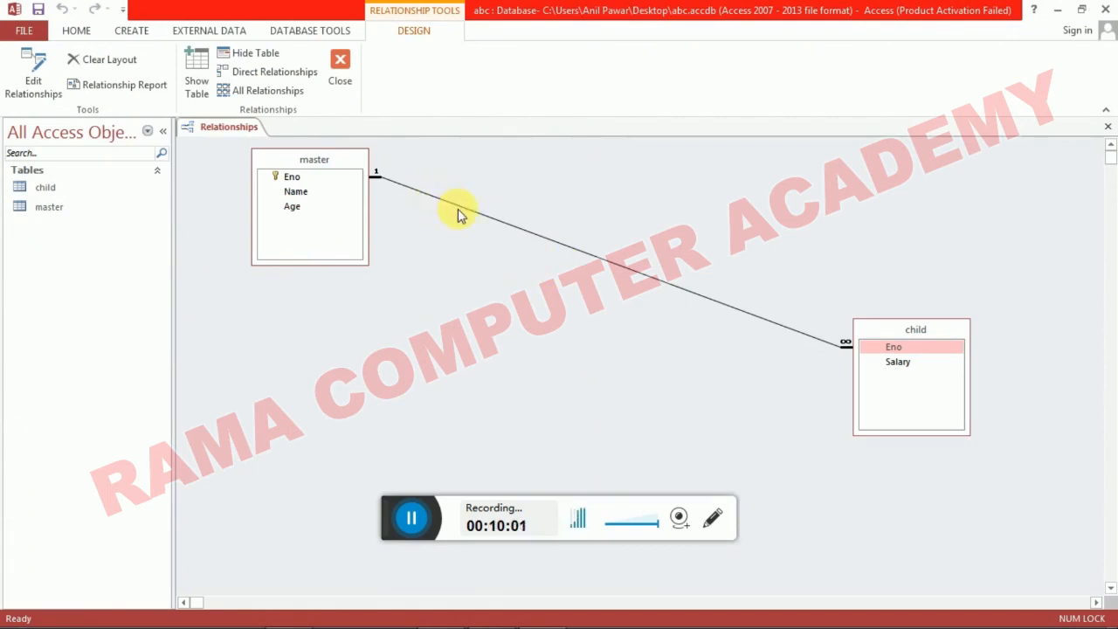
{"action": "key", "text": "alt+Tab"}
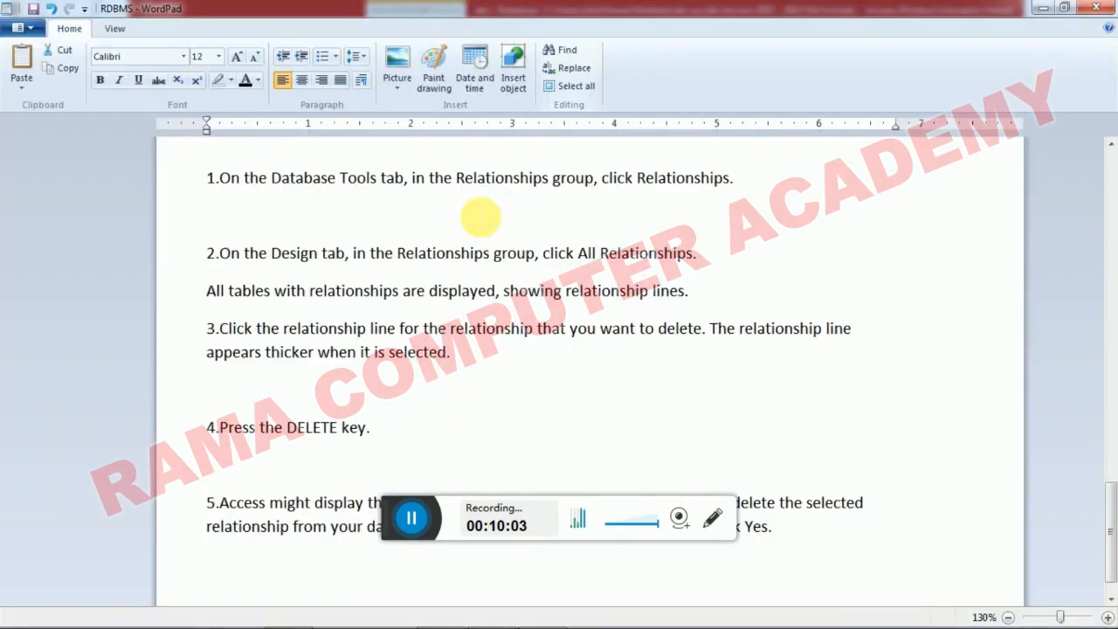
{"action": "key", "text": "alt+Tab"}
{"action": "key", "text": "alt+Tab"}
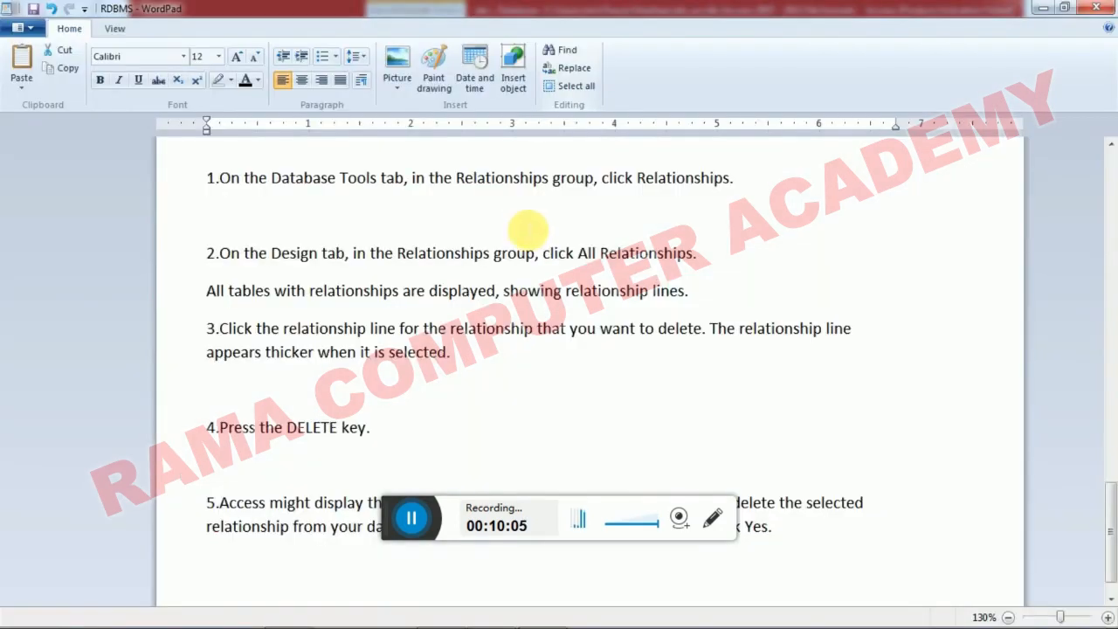
{"action": "scroll", "coordinate": [835, 352], "scroll_direction": "down", "scroll_amount": 1}
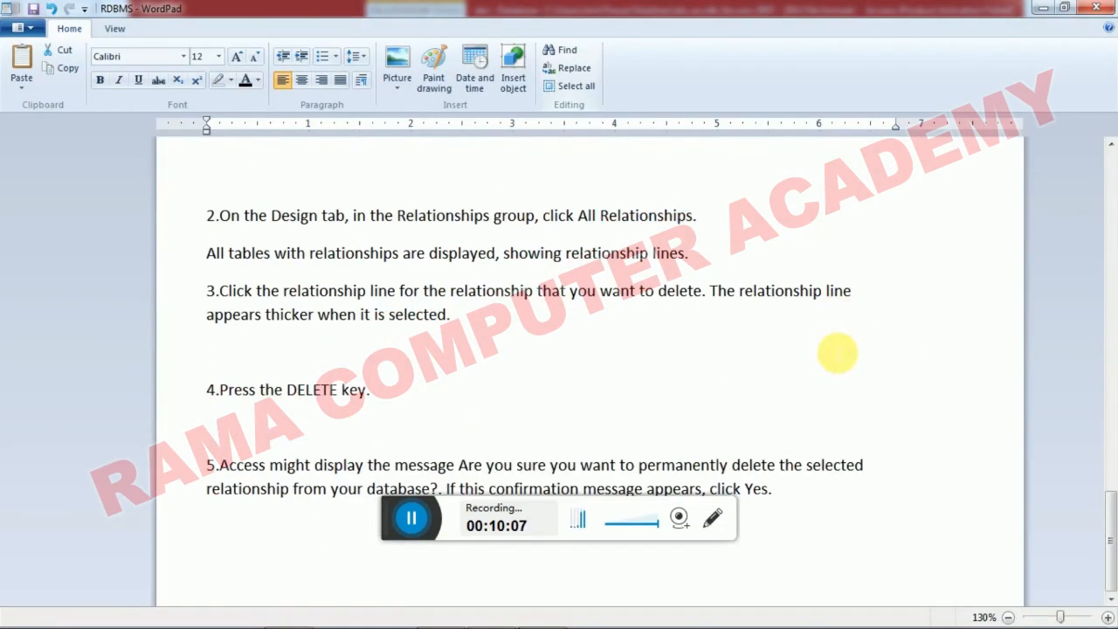
{"action": "key", "text": "alt+Tab"}
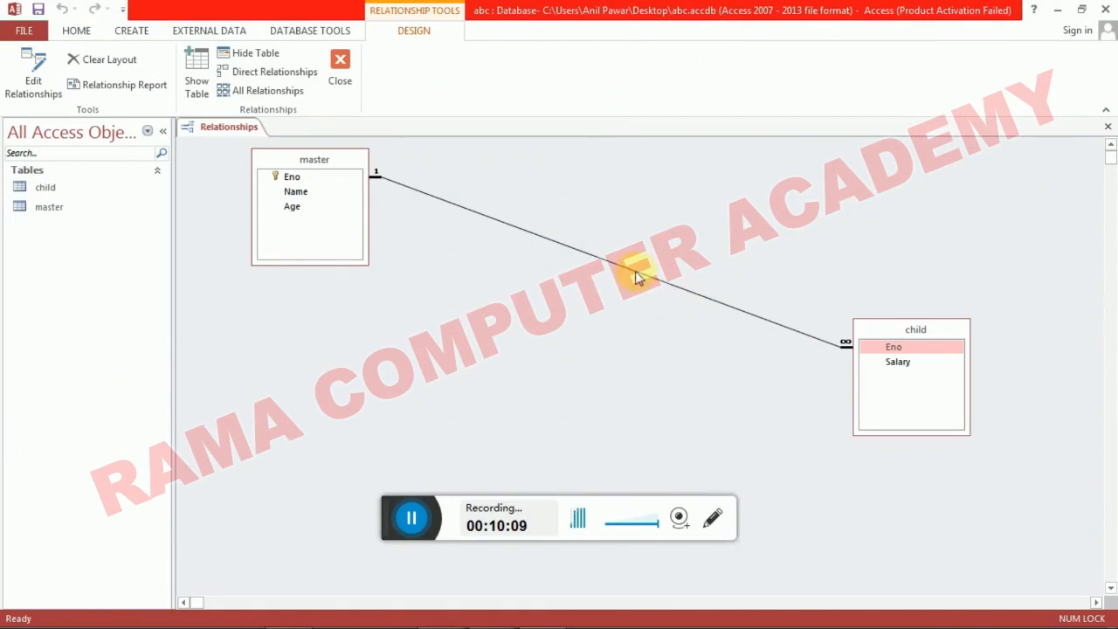
Permanently delete the relationship between master and child, reading instruction 5 in the WordPad notes before confirming the deletion.
{"action": "right_click", "coordinate": [600, 262]}
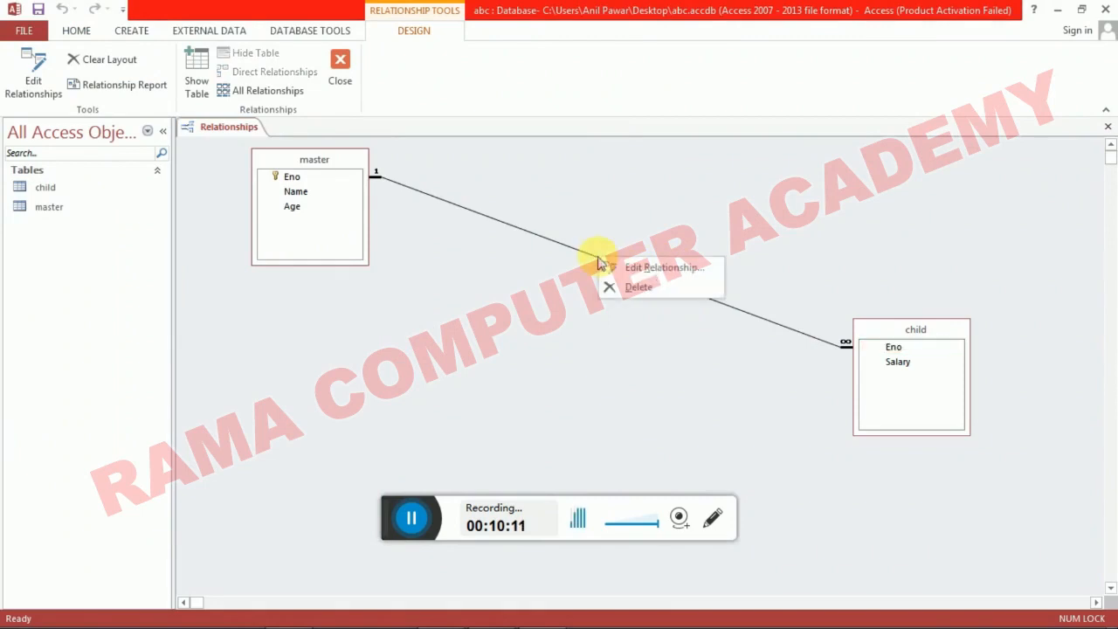
{"action": "left_click", "coordinate": [622, 290]}
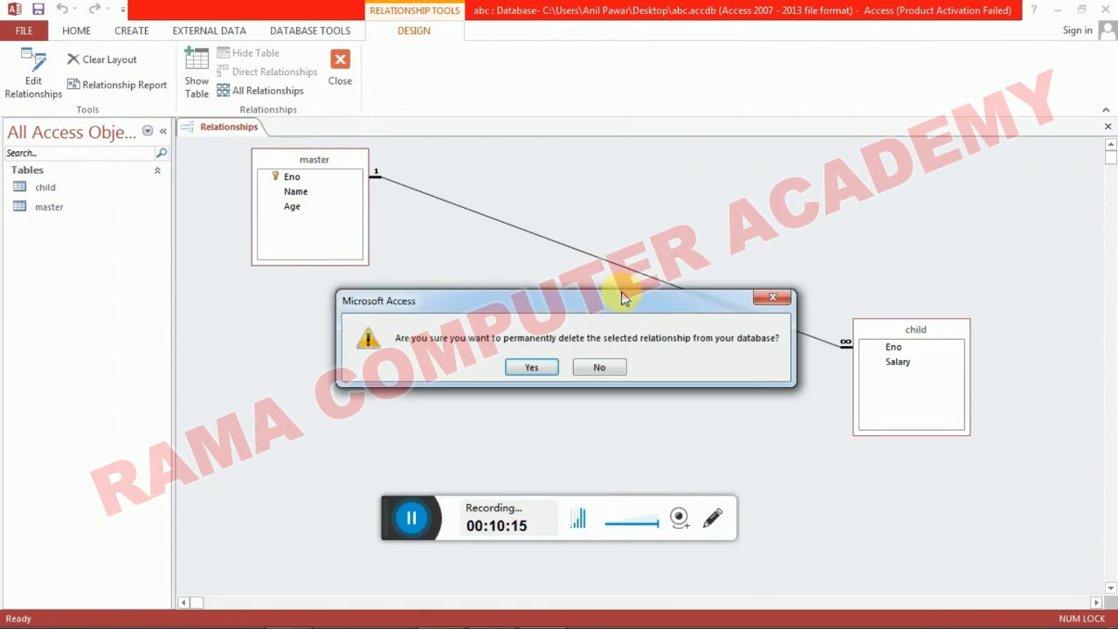
{"action": "key", "text": "alt+Tab"}
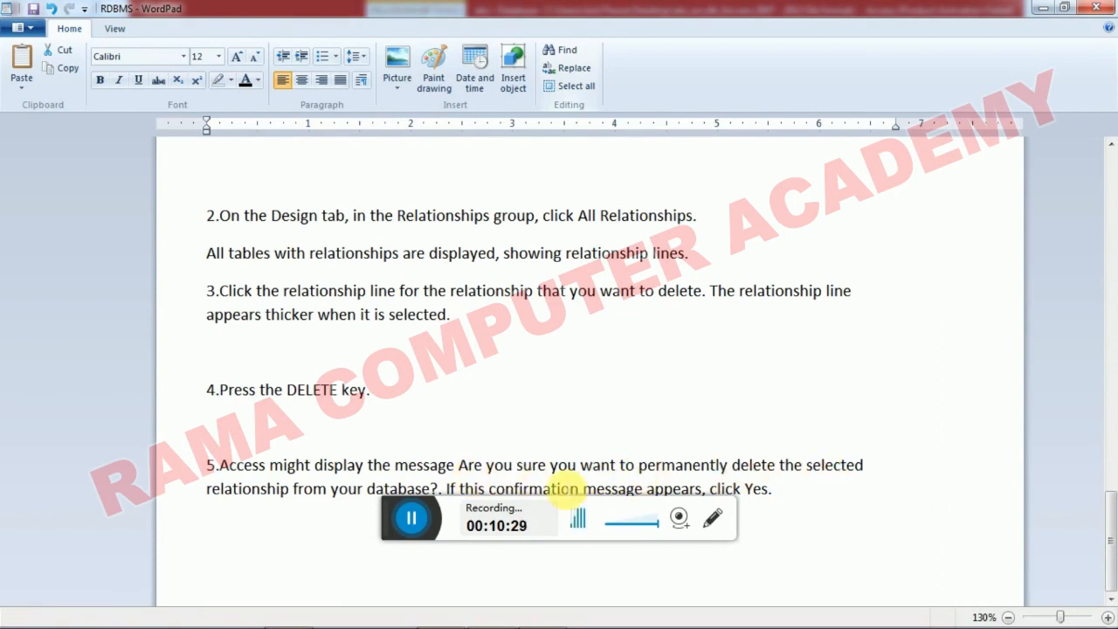
{"action": "left_click_drag", "start_coordinate": [404, 525], "coordinate": [385, 564]}
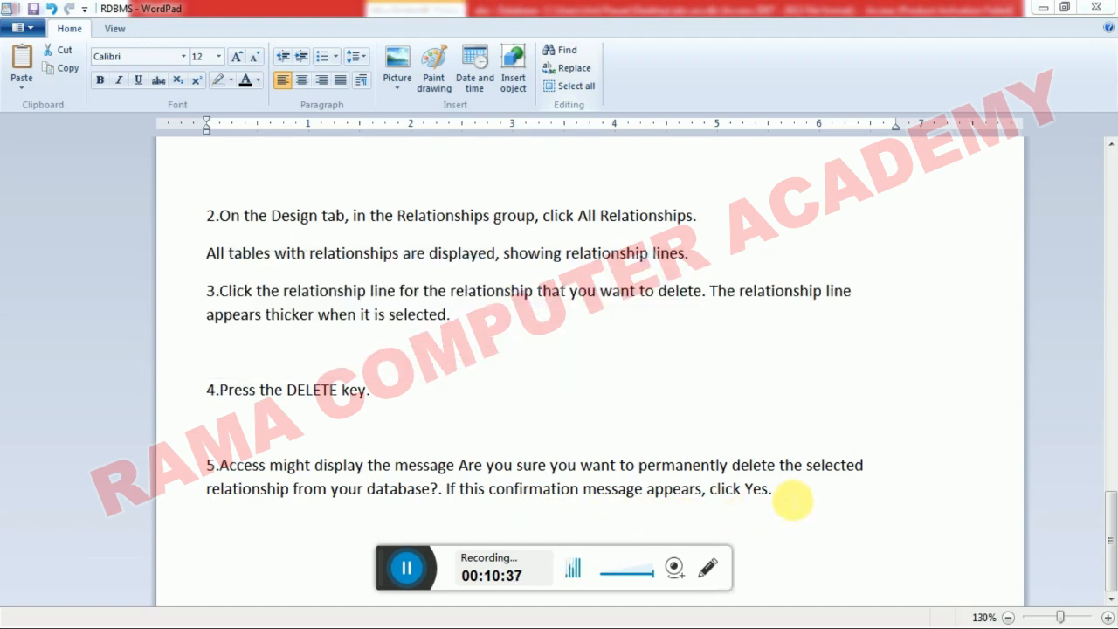
{"action": "key", "text": "alt+Tab"}
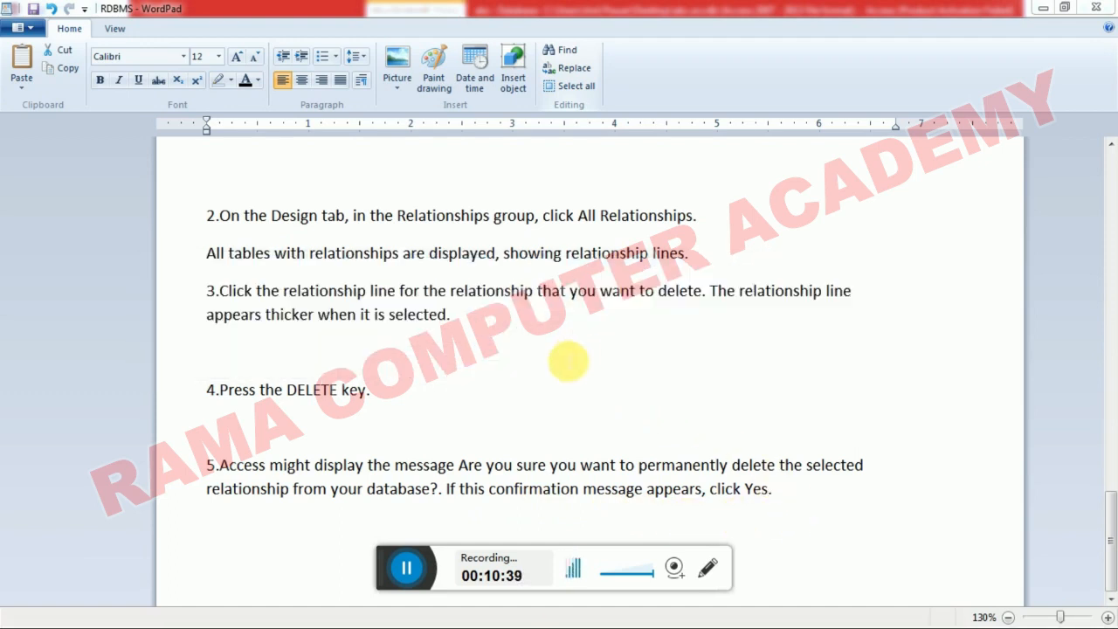
{"action": "key", "text": "alt+Tab"}
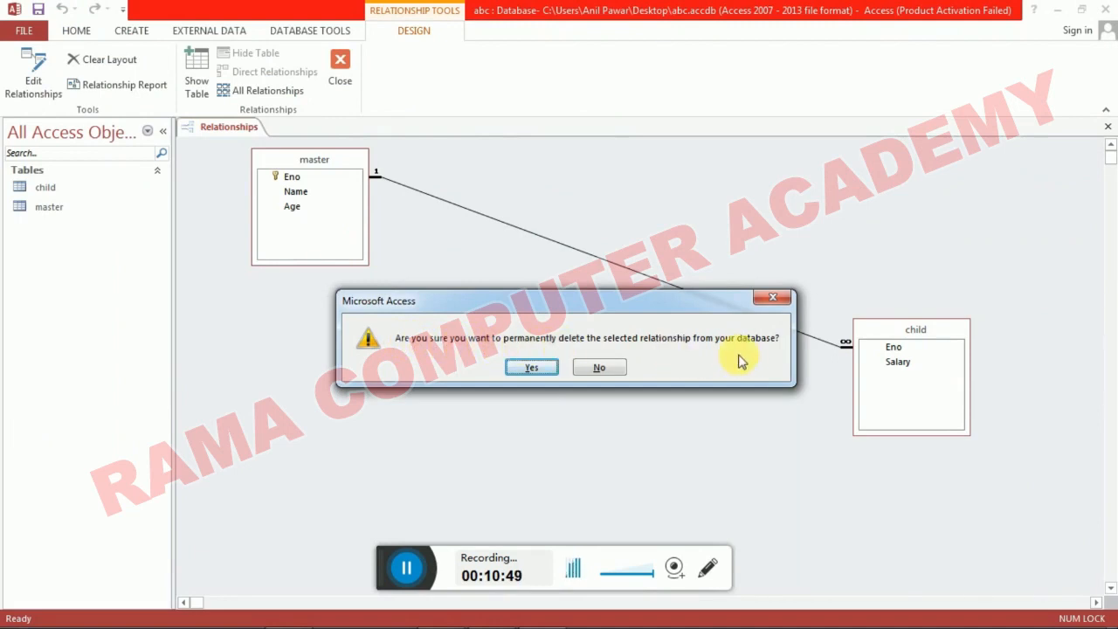
{"action": "left_click", "coordinate": [520, 367]}
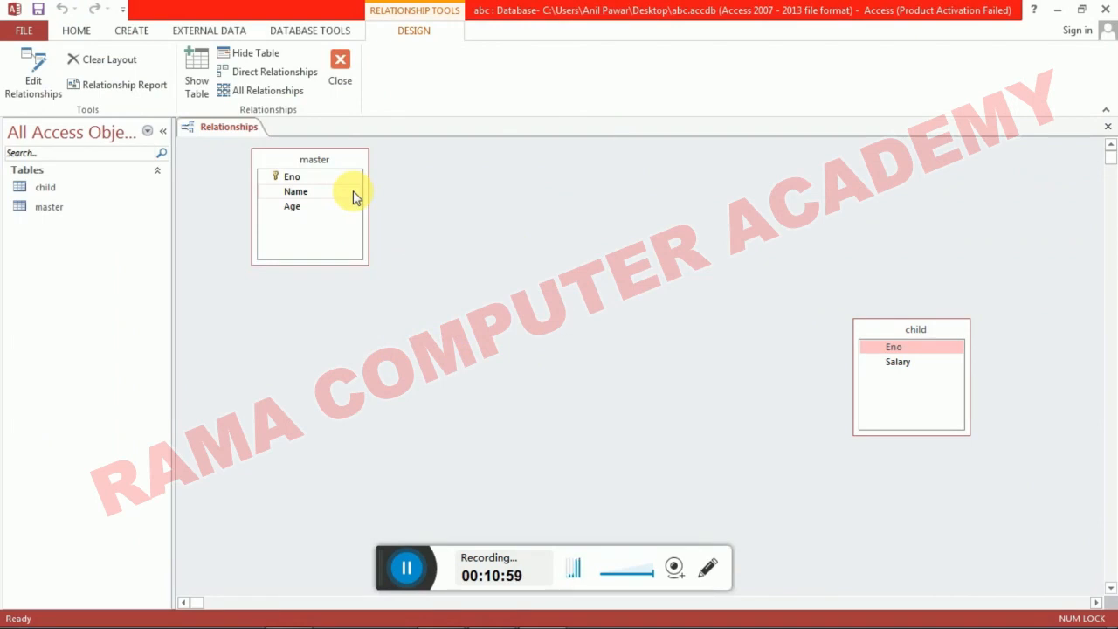
Close the Relationships window and save its layout changes.
{"action": "key", "text": "ctrl+w"}
{"action": "left_click", "coordinate": [510, 369]}
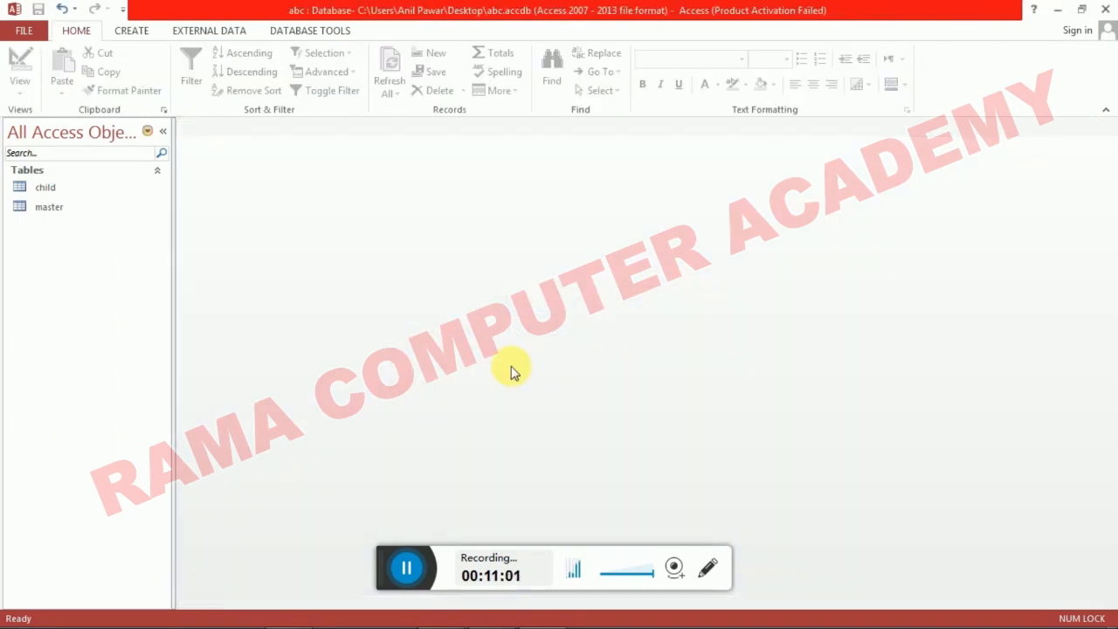